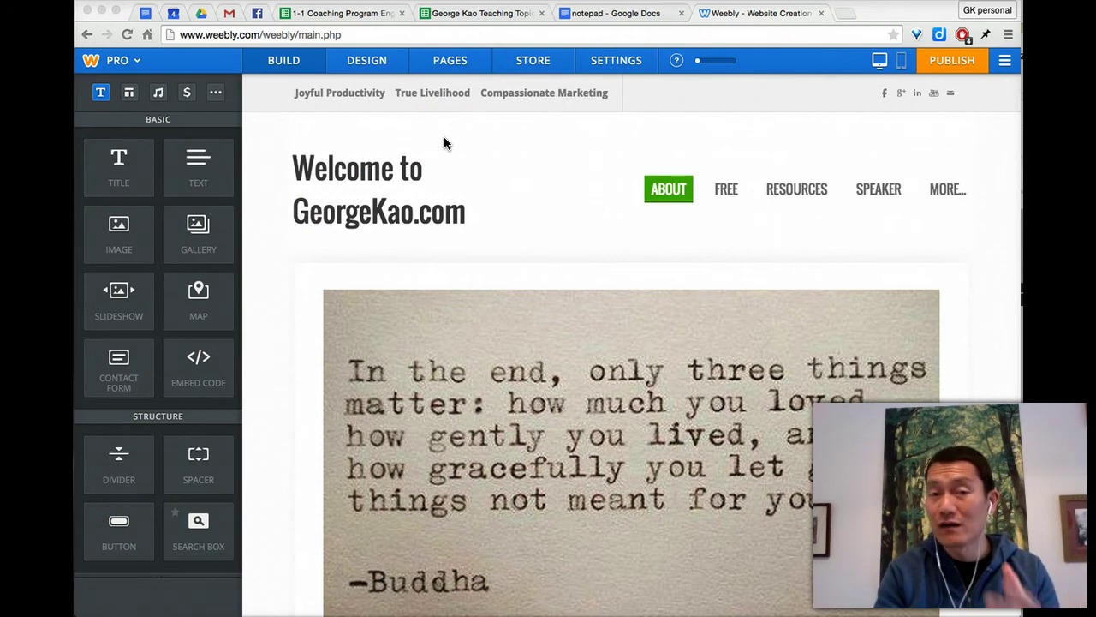
Switch to Google Drive and create a new blank Google Form in My Drive
click(210, 17)
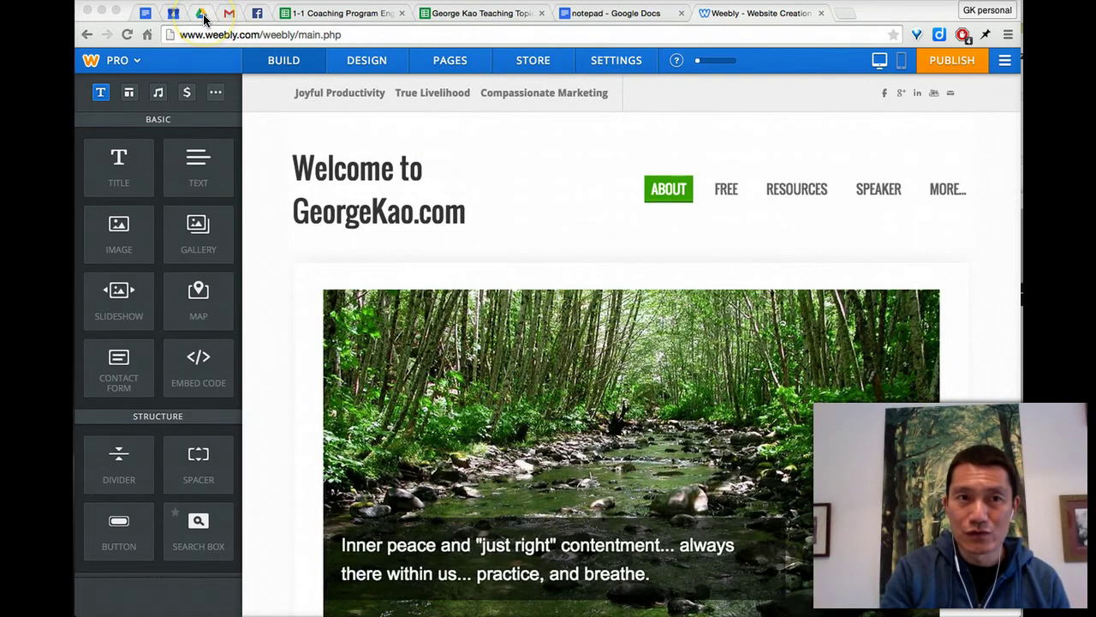
click(203, 16)
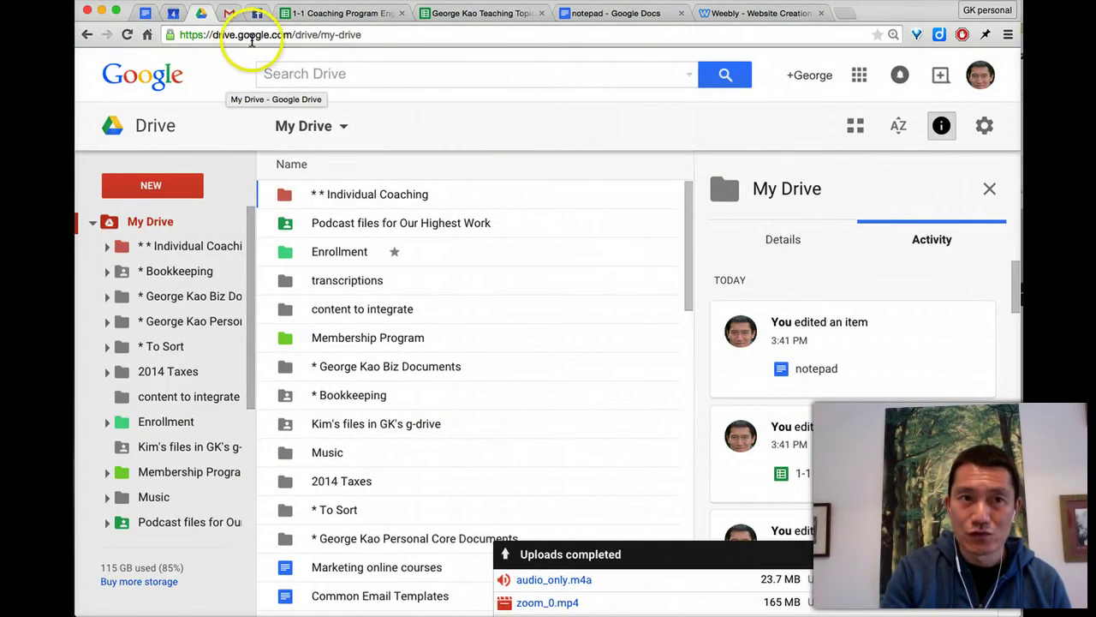
click(158, 190)
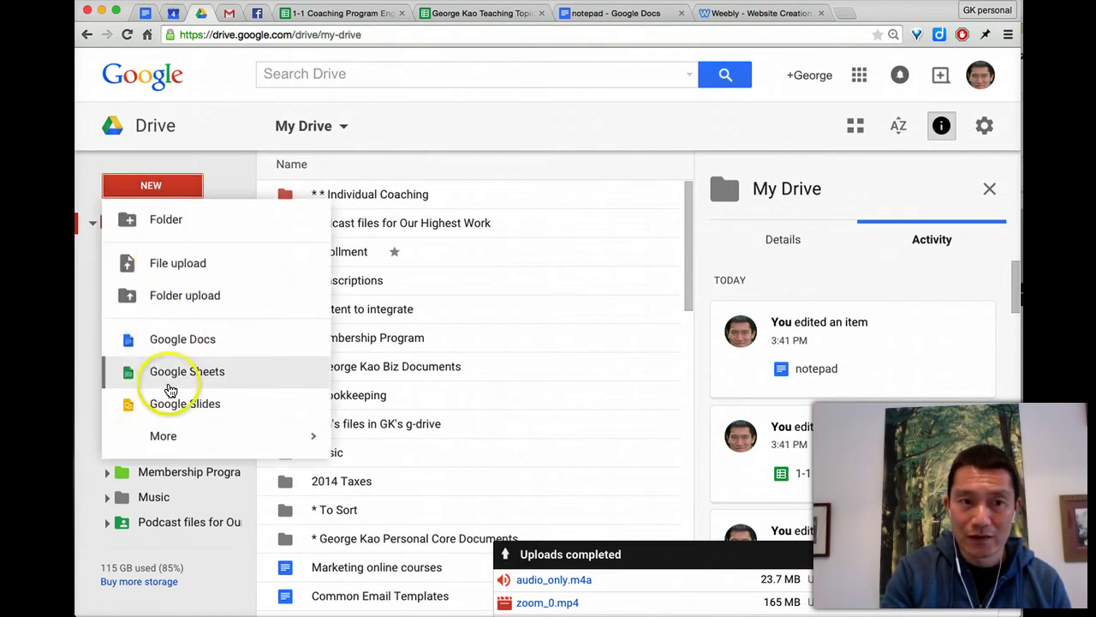
mouse_move(173, 442)
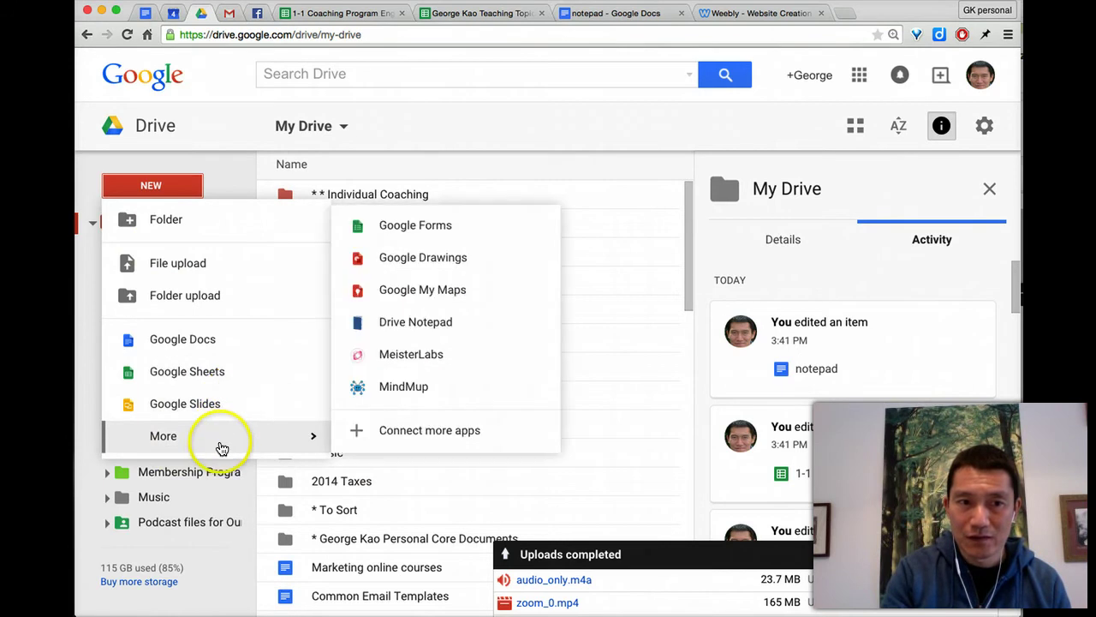
click(407, 235)
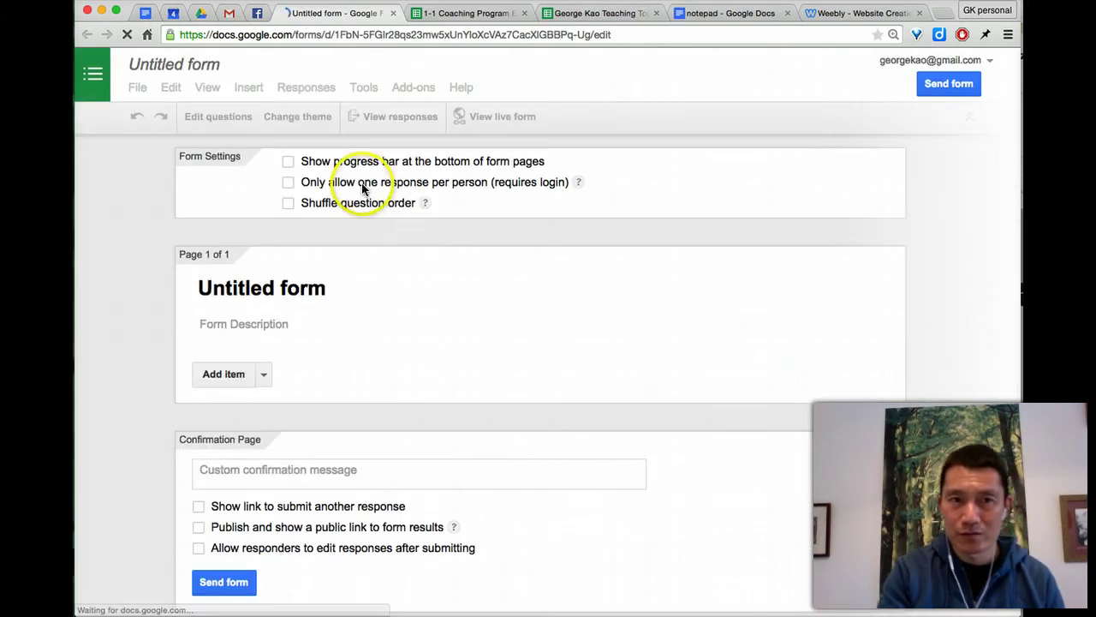
Rename the untitled form with the website's domain followed by "Contact Form sample"
click(197, 64)
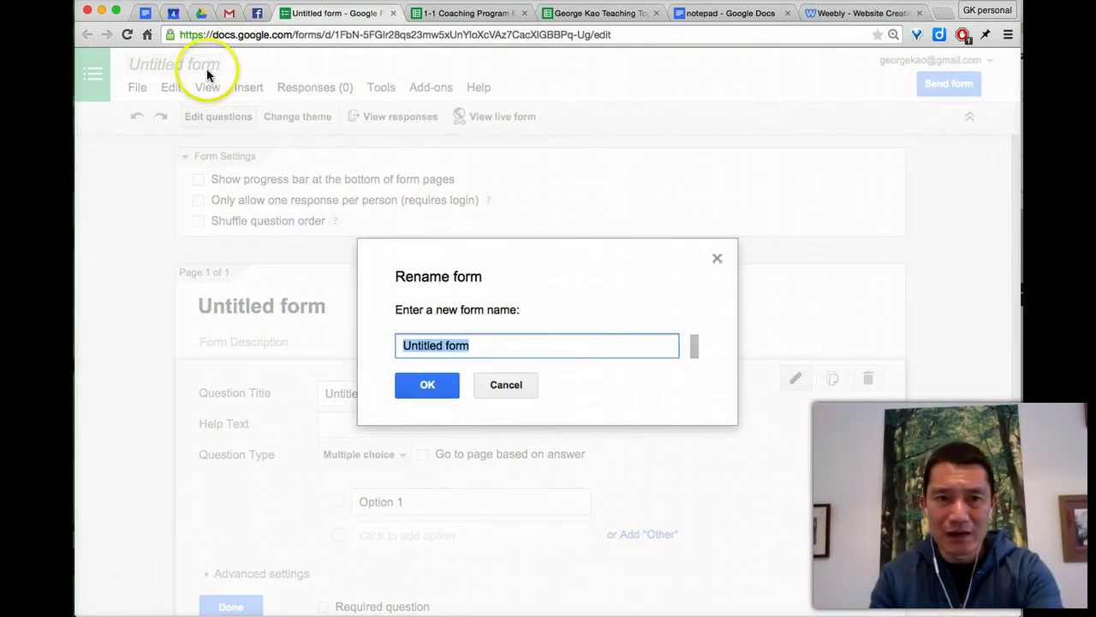
triple_click(507, 345)
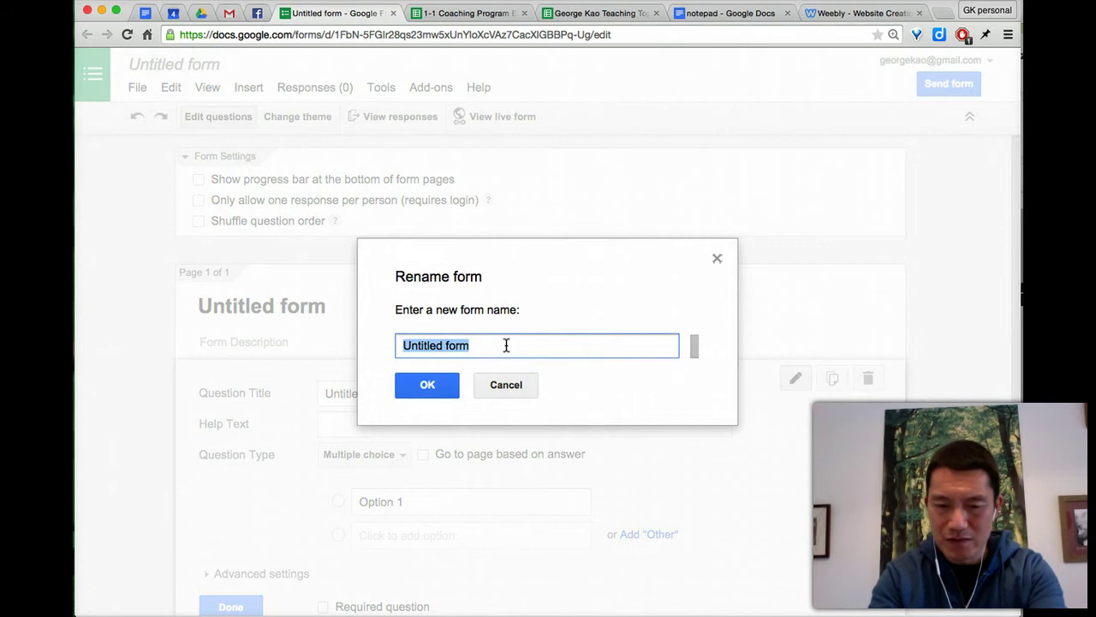
text(GeorgeKao.com Contac)
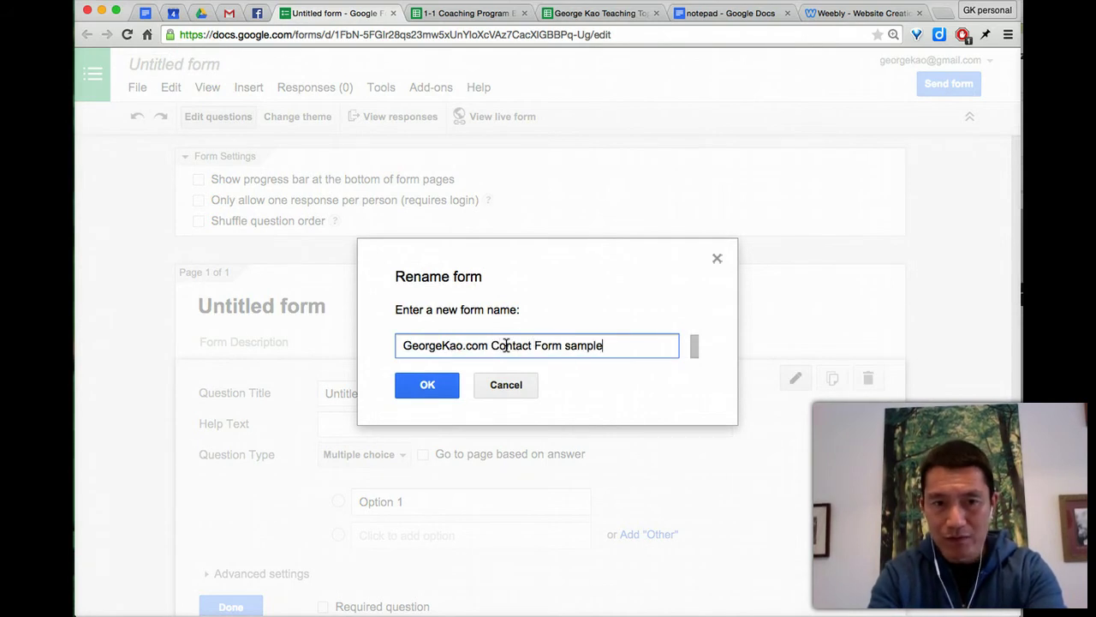
key(Return)
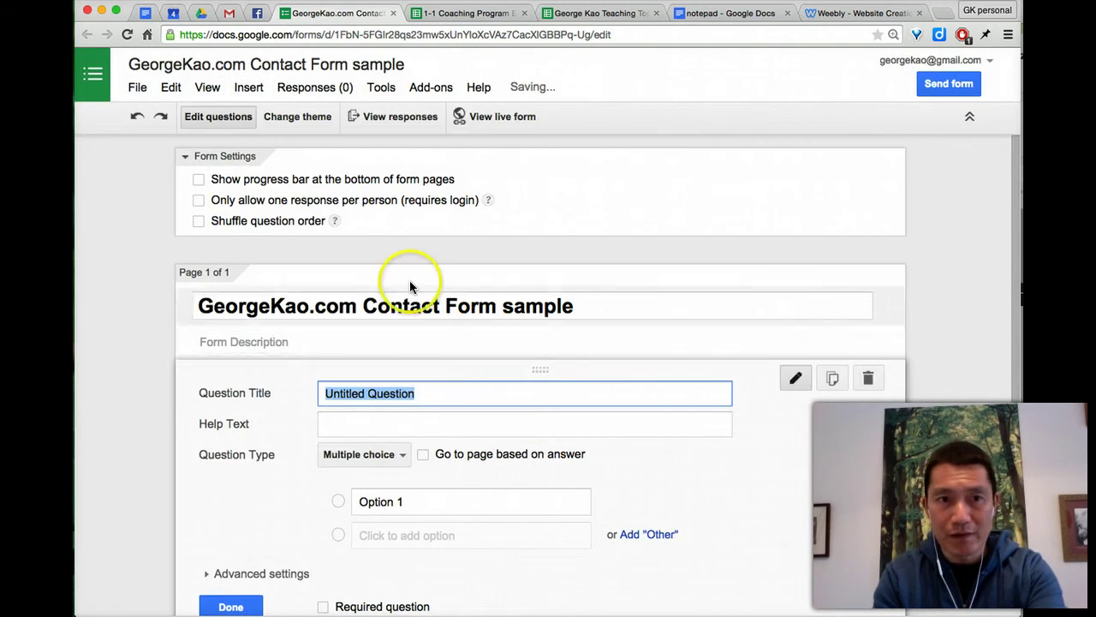
Replace the heading on the form page with "Contact" followed by the site owner's full name
click(236, 308)
click(607, 307)
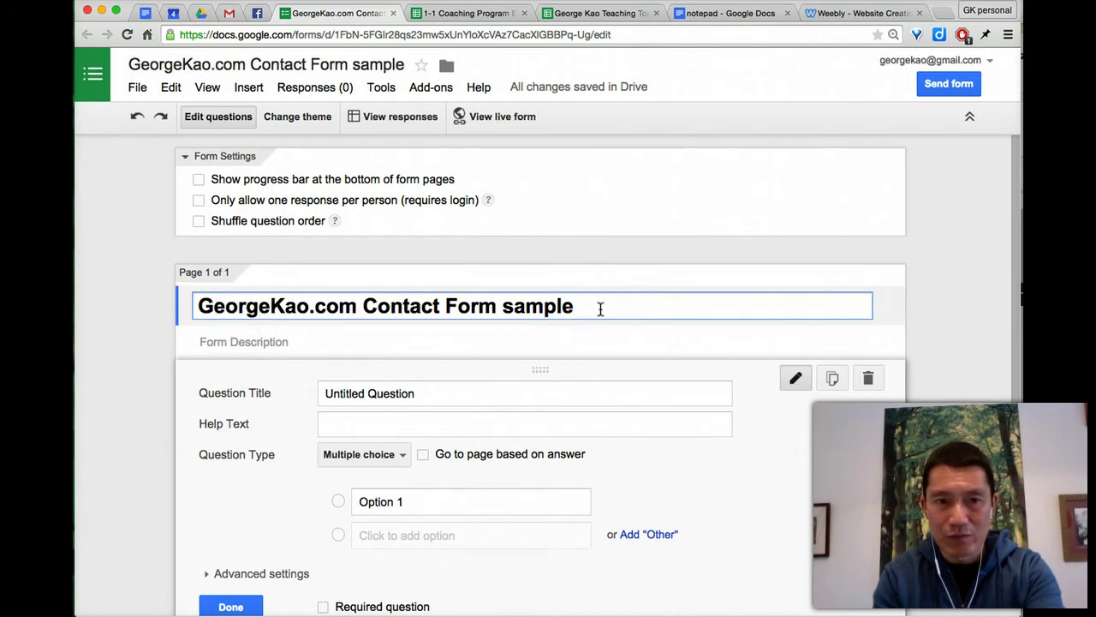
drag(572, 305, 184, 269)
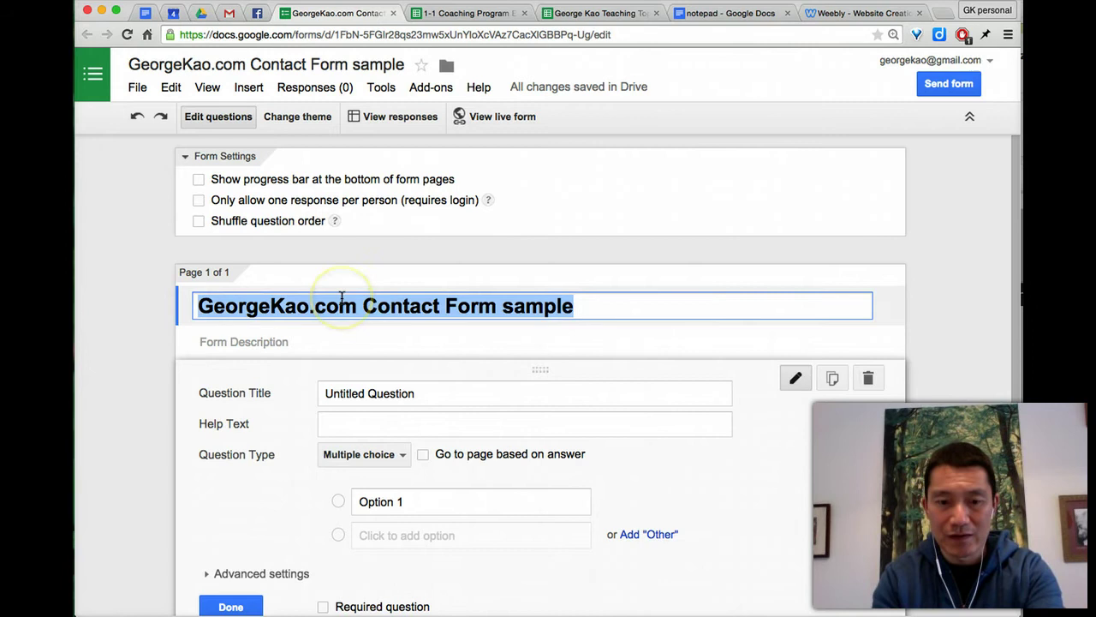
text(Contact George Kao)
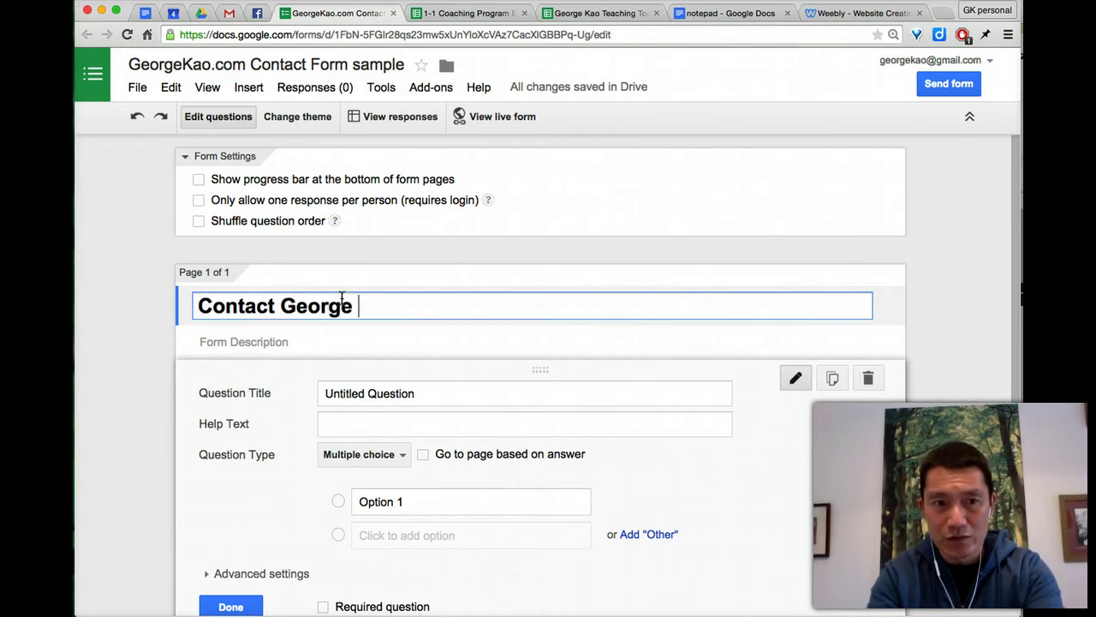
Enter the form description "Please fill this out to send a message to" followed by the owner's first name and a period
click(340, 342)
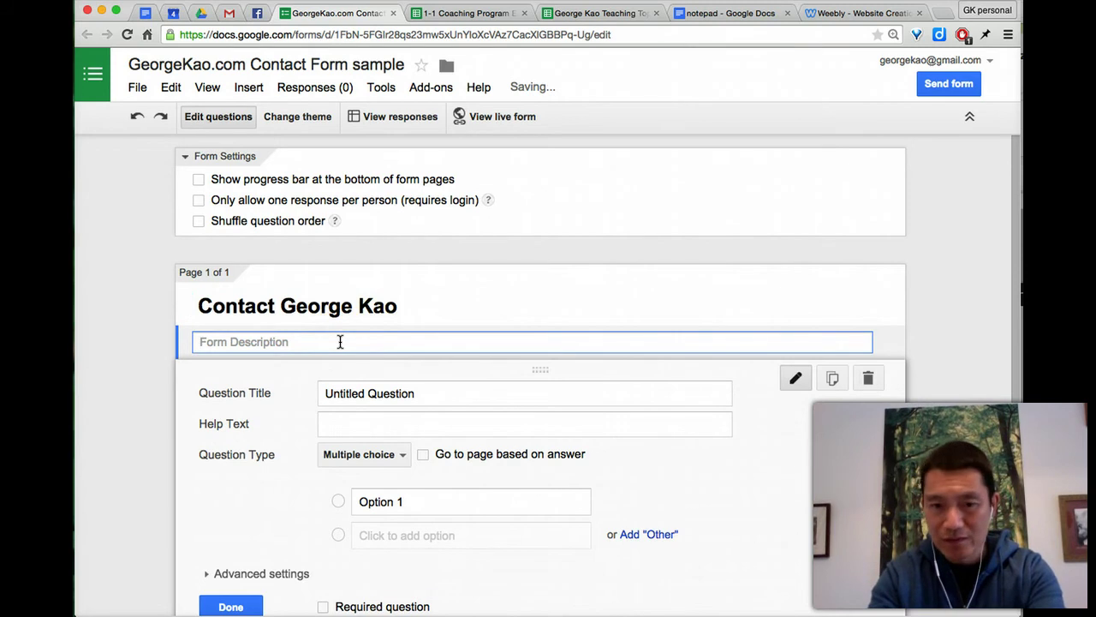
text(Please fill this out to send a me)
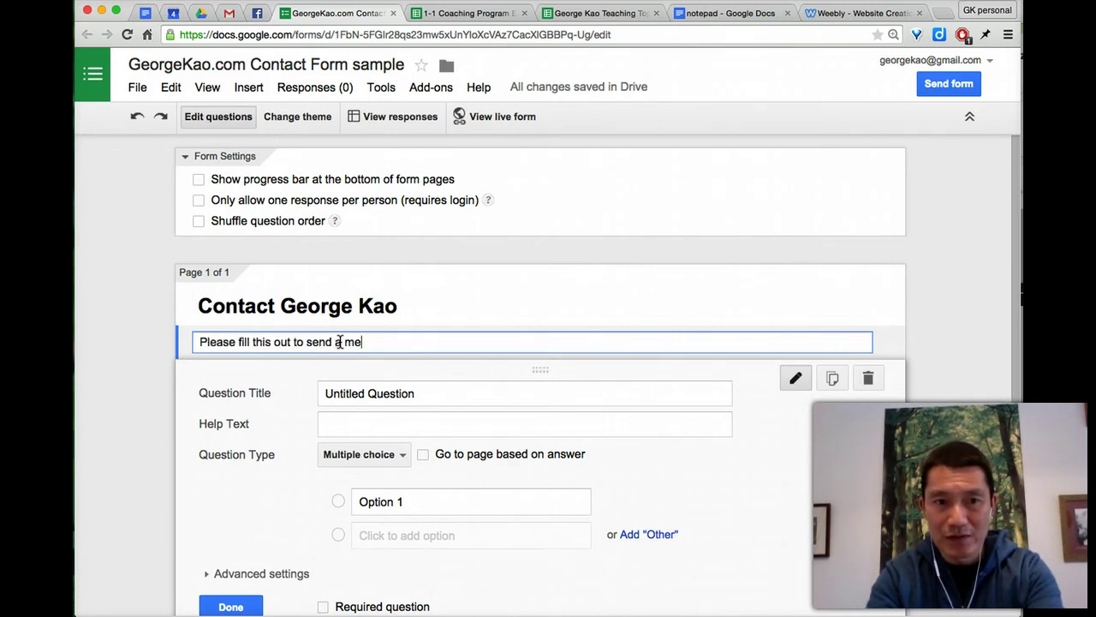
text(ssage to George)
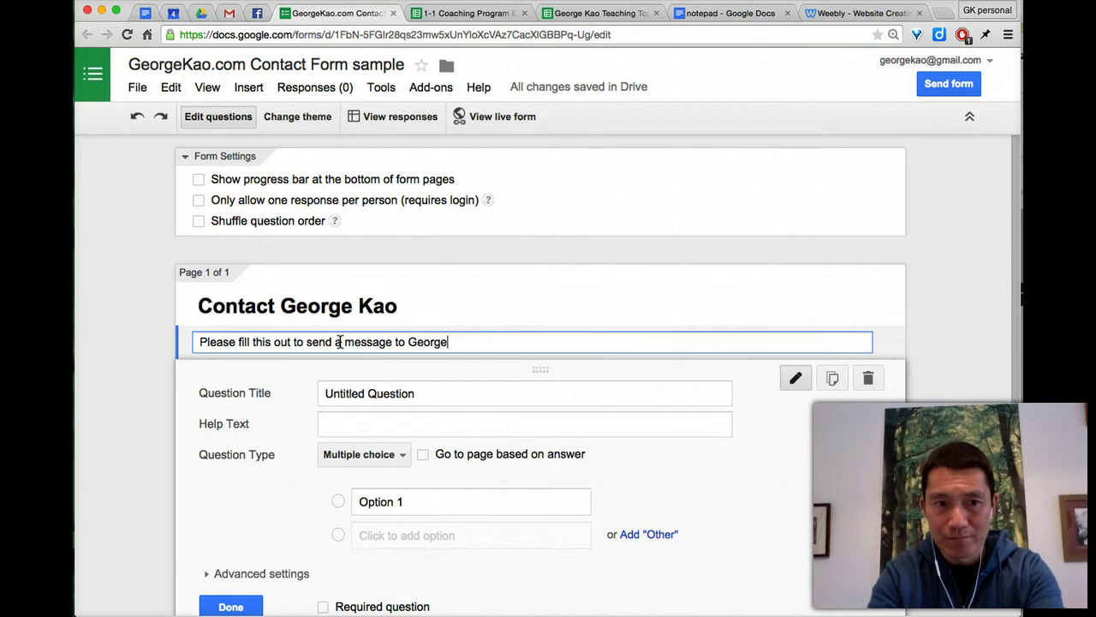
text(.)
Set up the first question as a required Text question titled "Your Name" and finish editing it
click(398, 392)
text(Y)
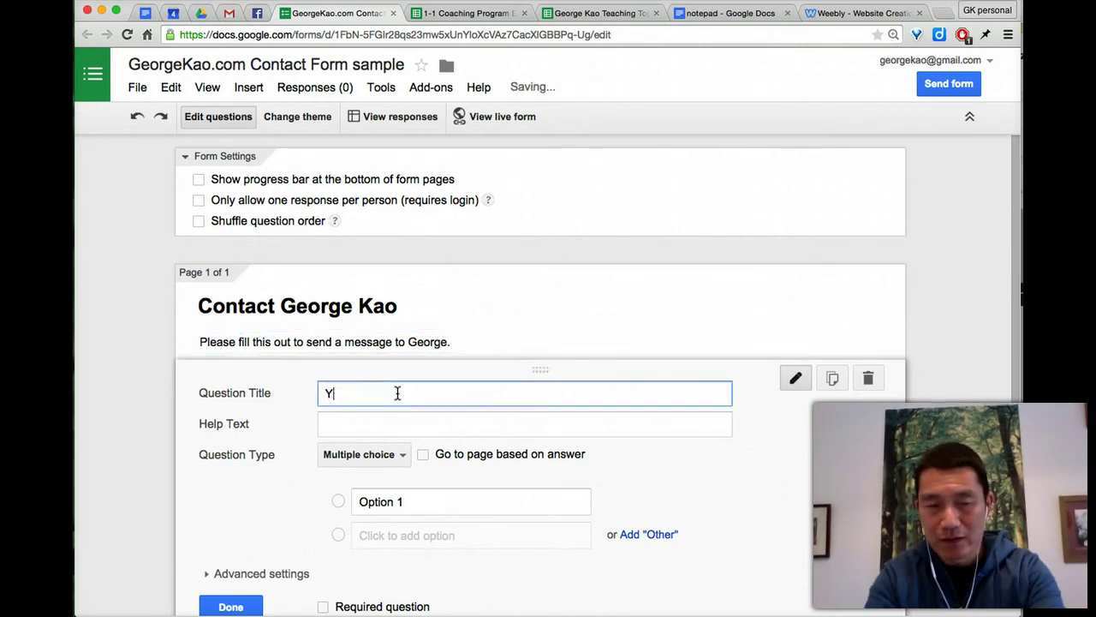
text(our Name)
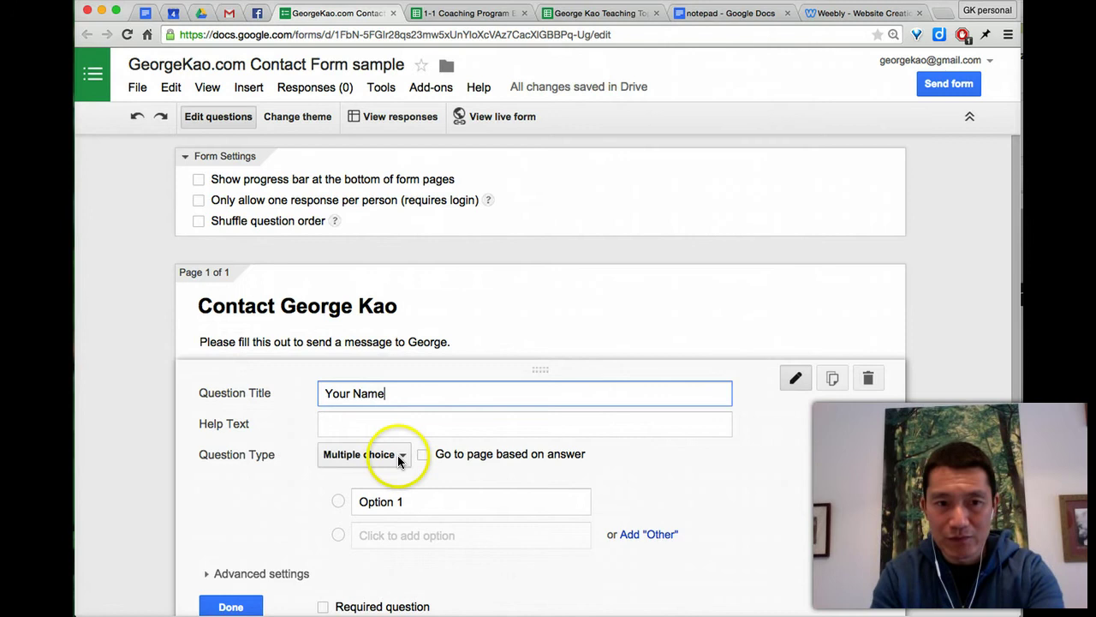
click(382, 456)
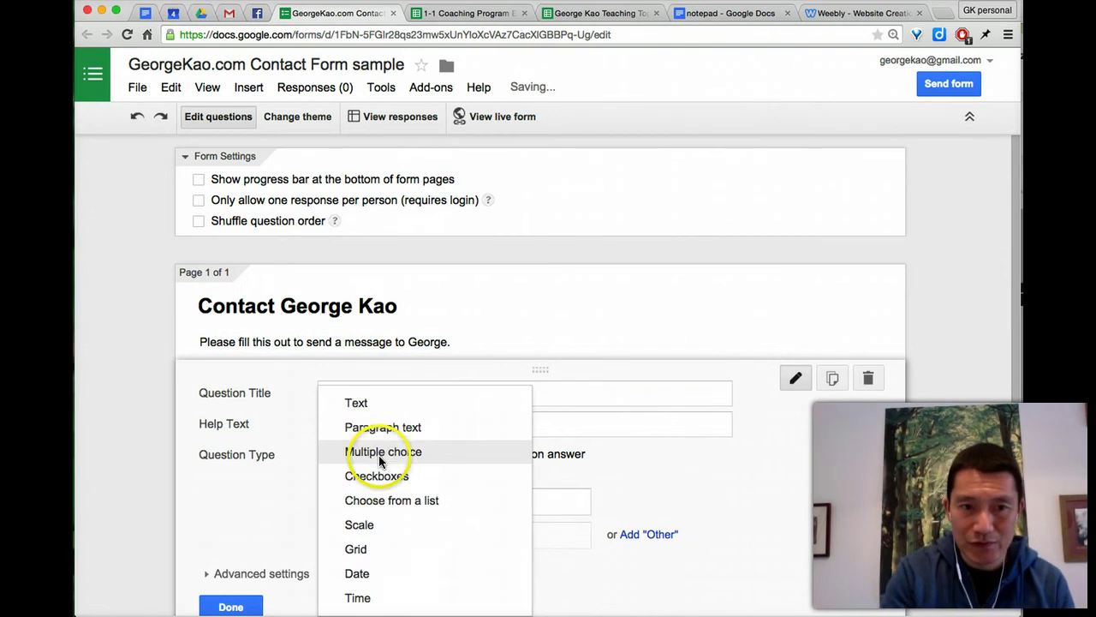
click(373, 405)
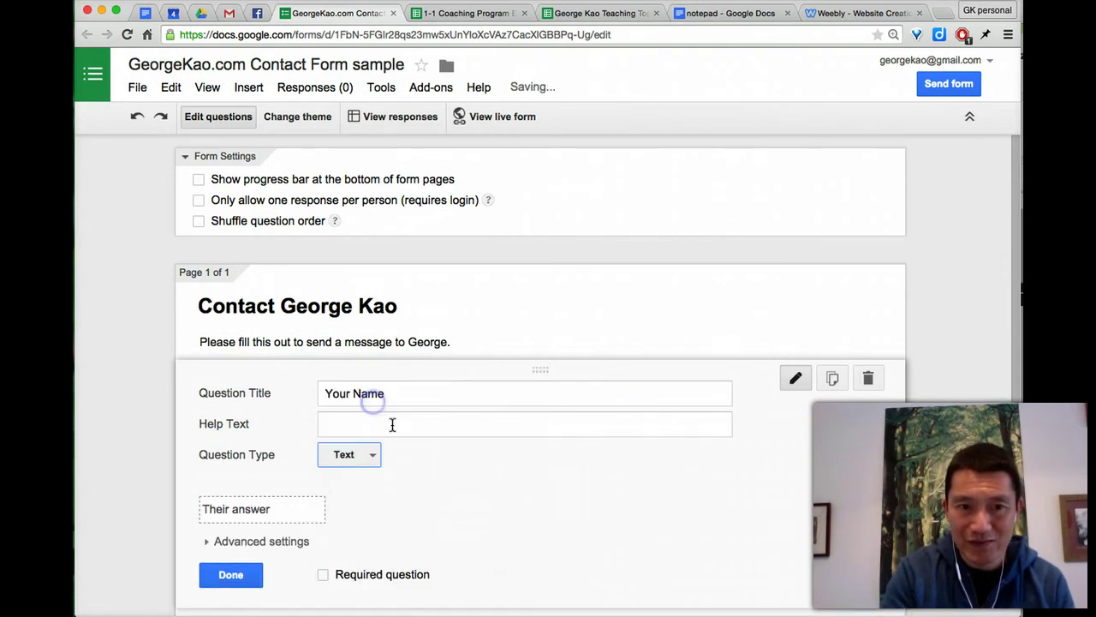
click(324, 576)
scroll(420, 505, down, 2)
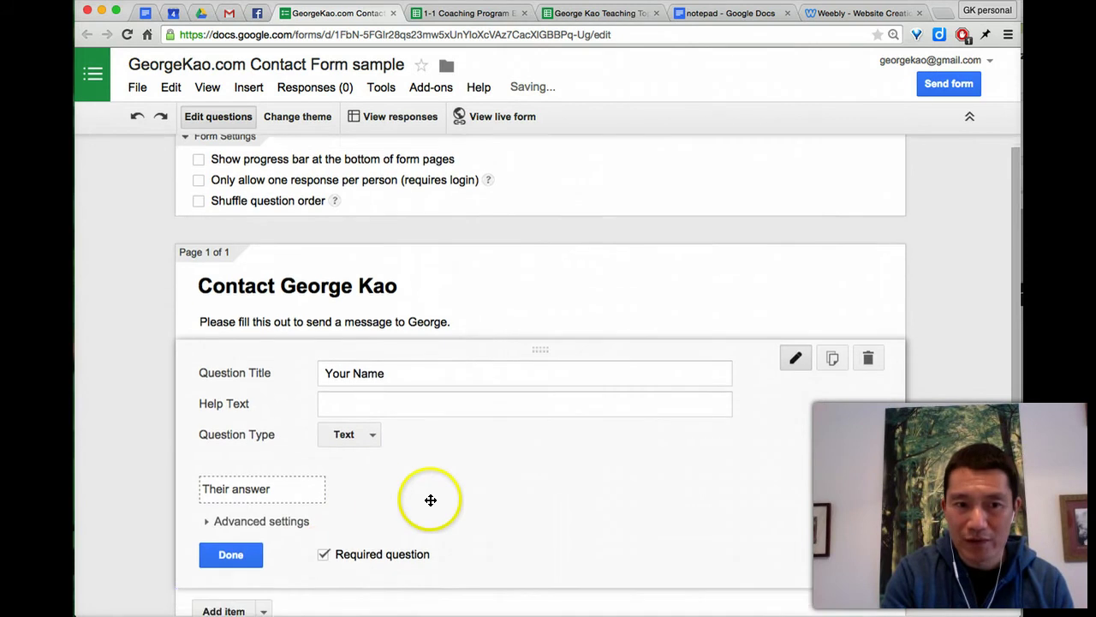
scroll(405, 438, down, 2)
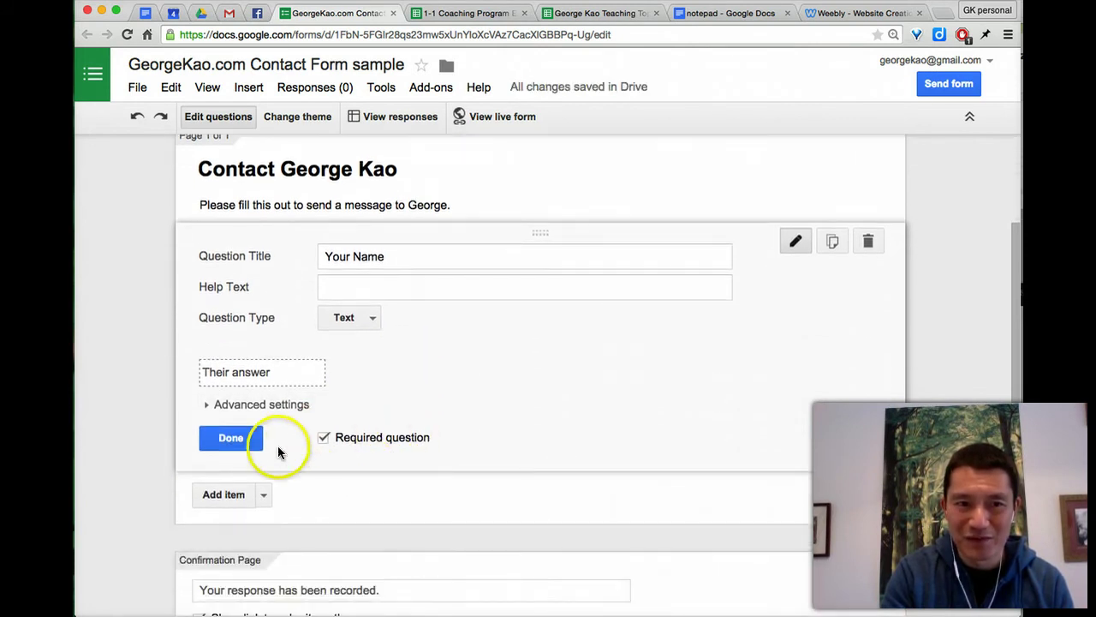
scroll(304, 490, down, 1)
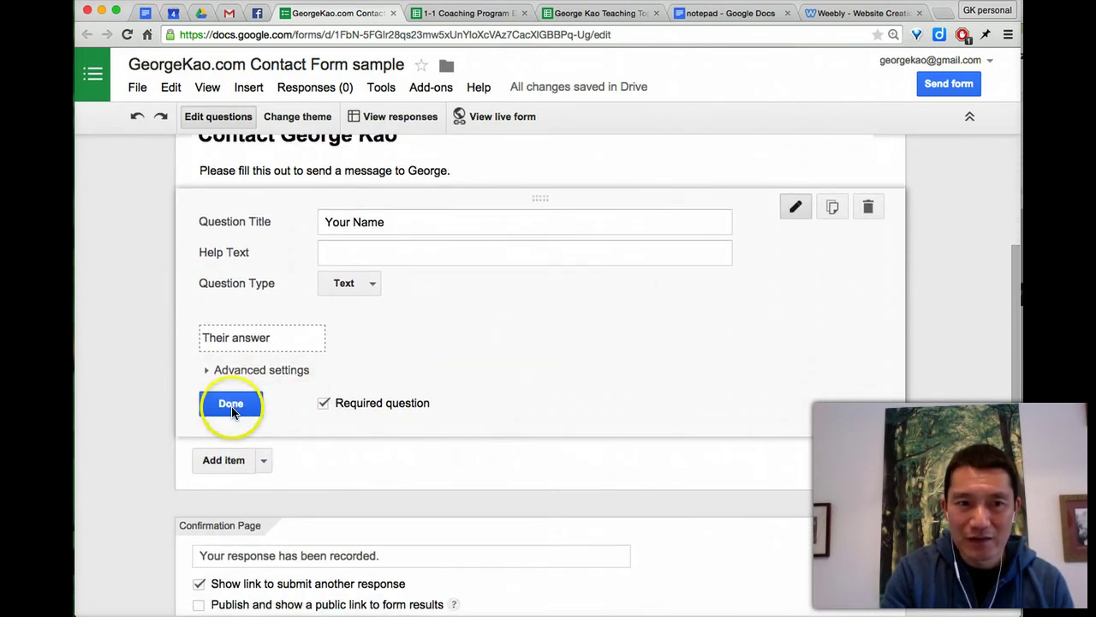
click(232, 406)
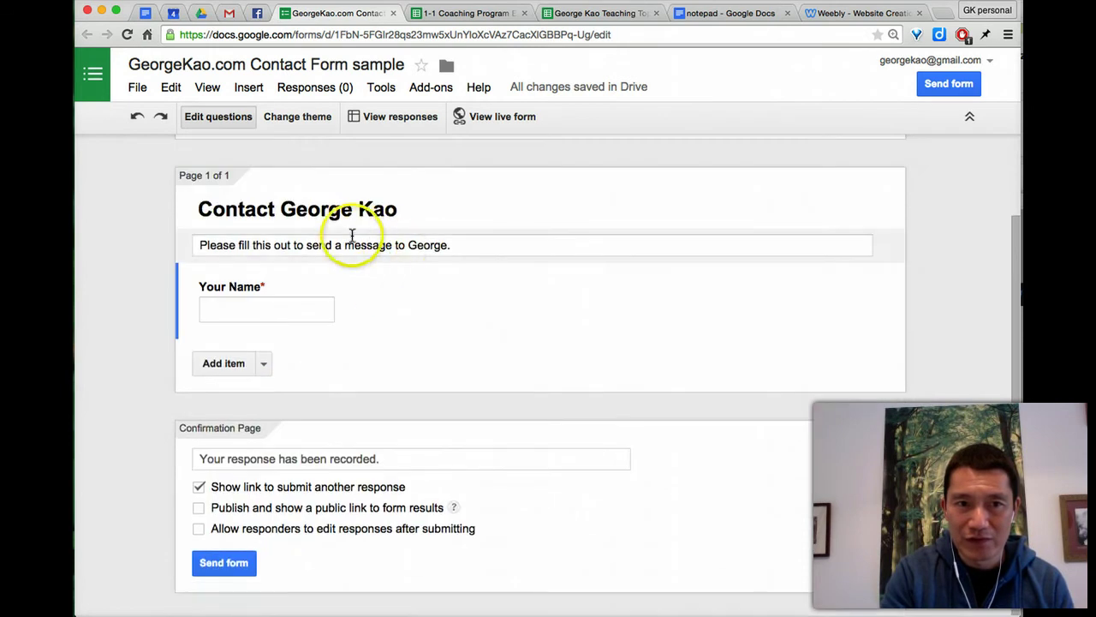
Add a second question titled "Your Email Address" with the question type Text
click(230, 367)
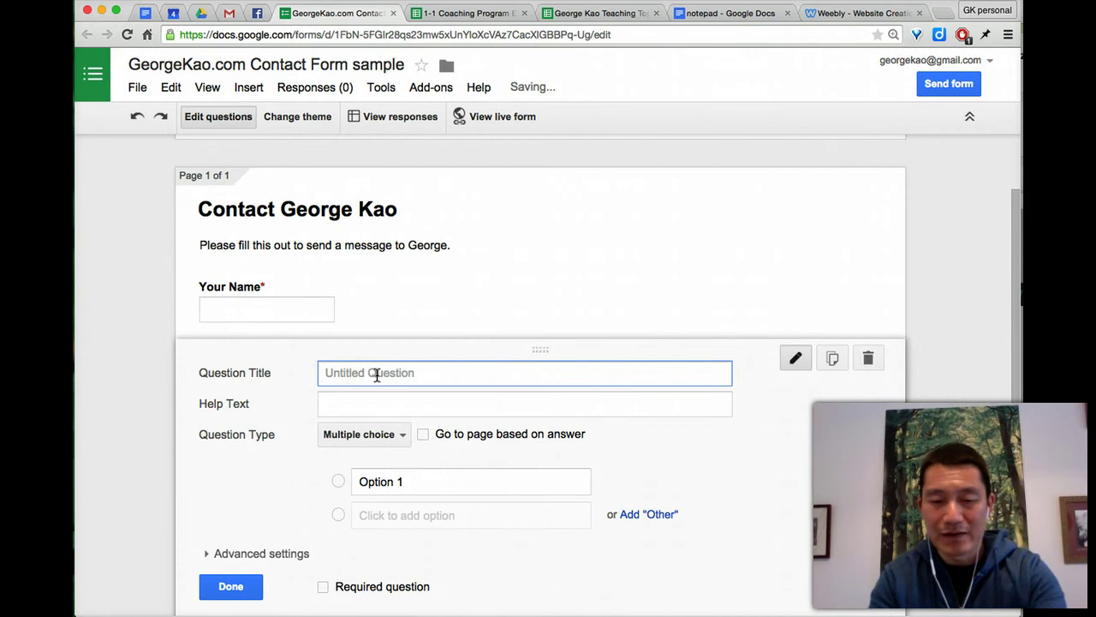
text(Your Email AD)
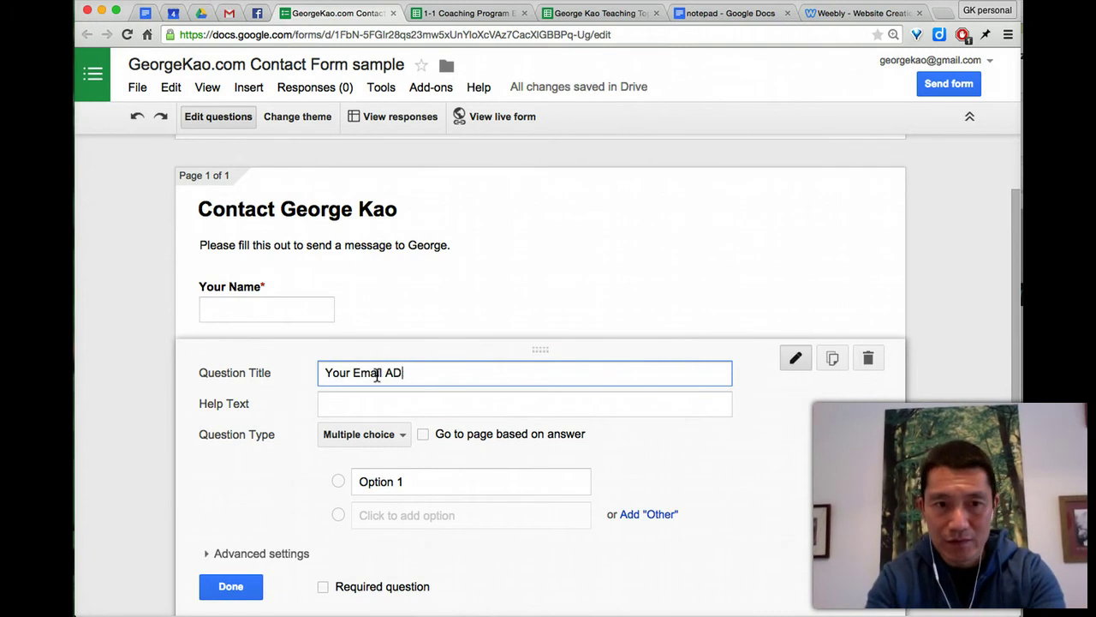
text(dreress)
click(364, 436)
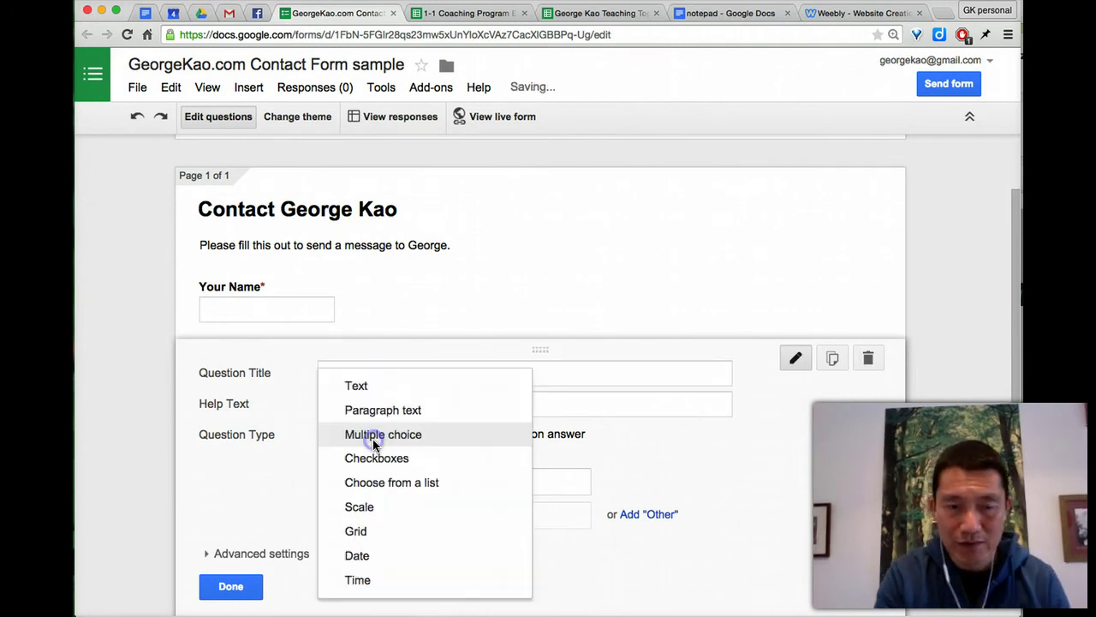
click(355, 385)
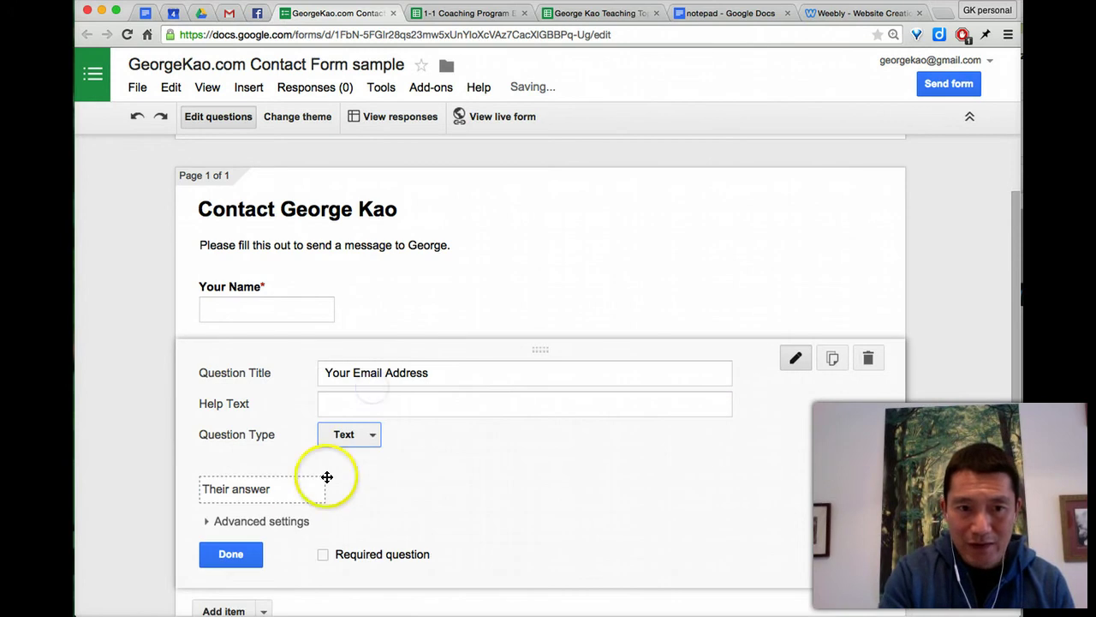
Enable data validation on the email question so the answer must be Text of the kind Email address
click(252, 522)
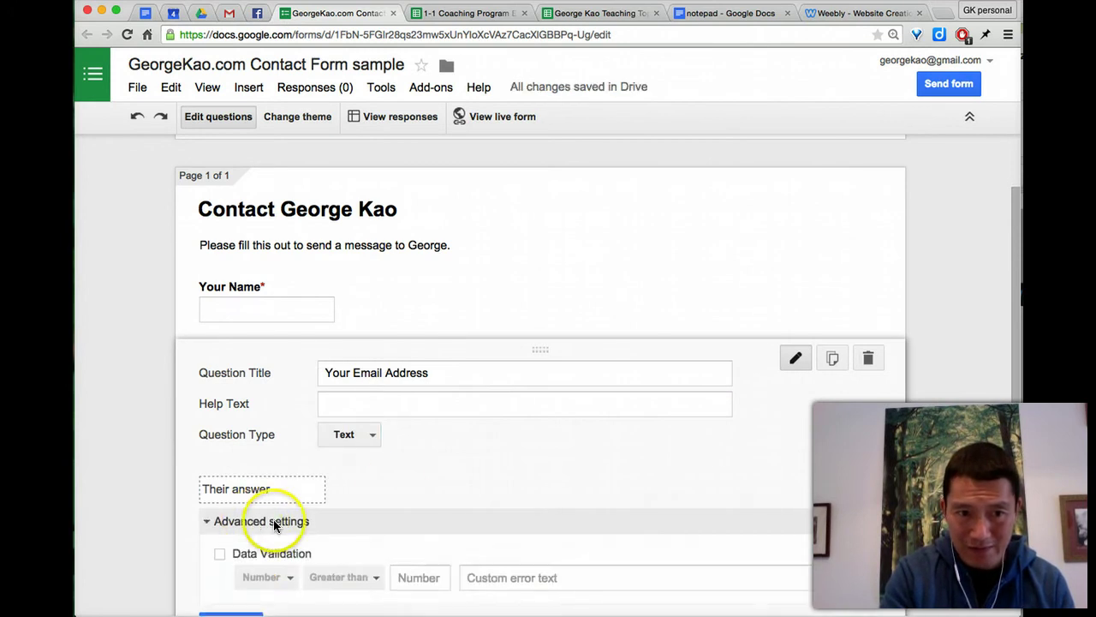
scroll(391, 489, down, 2)
click(219, 491)
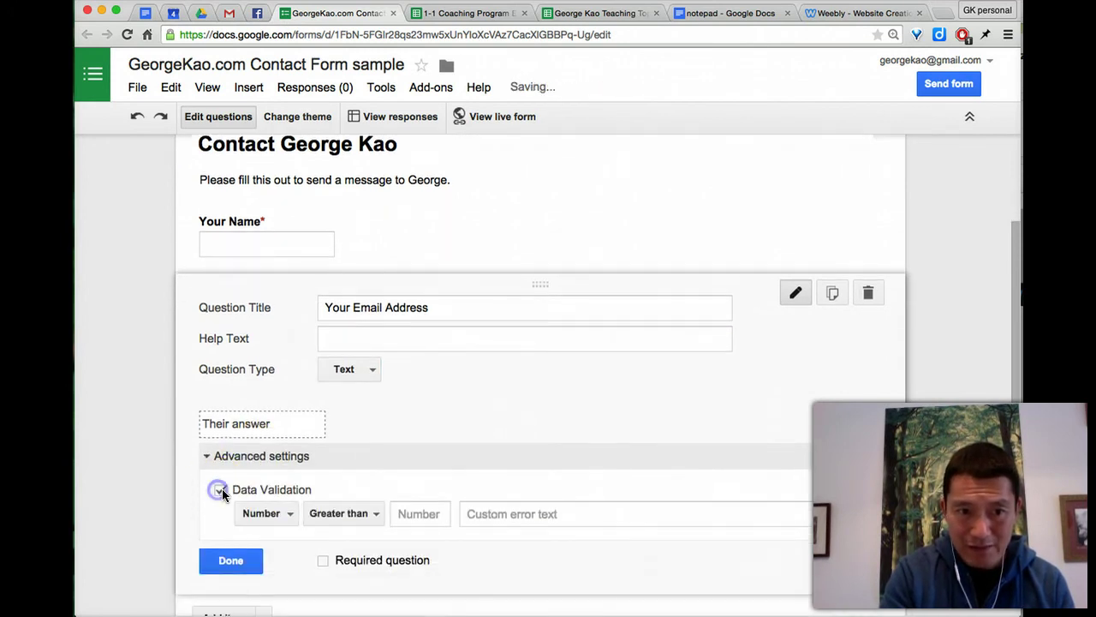
click(266, 513)
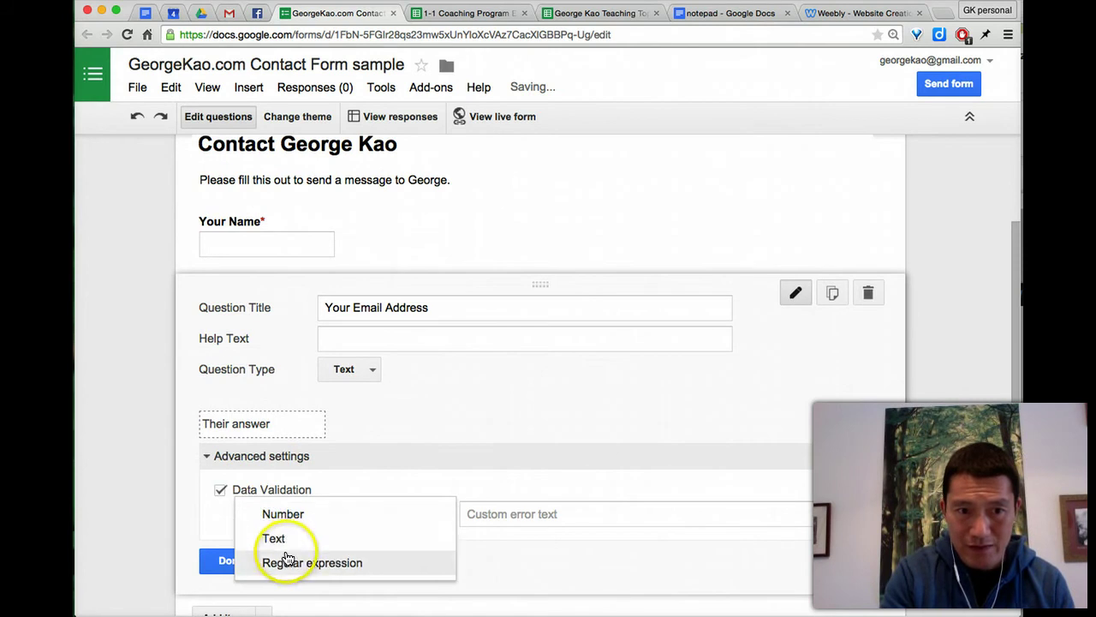
click(285, 539)
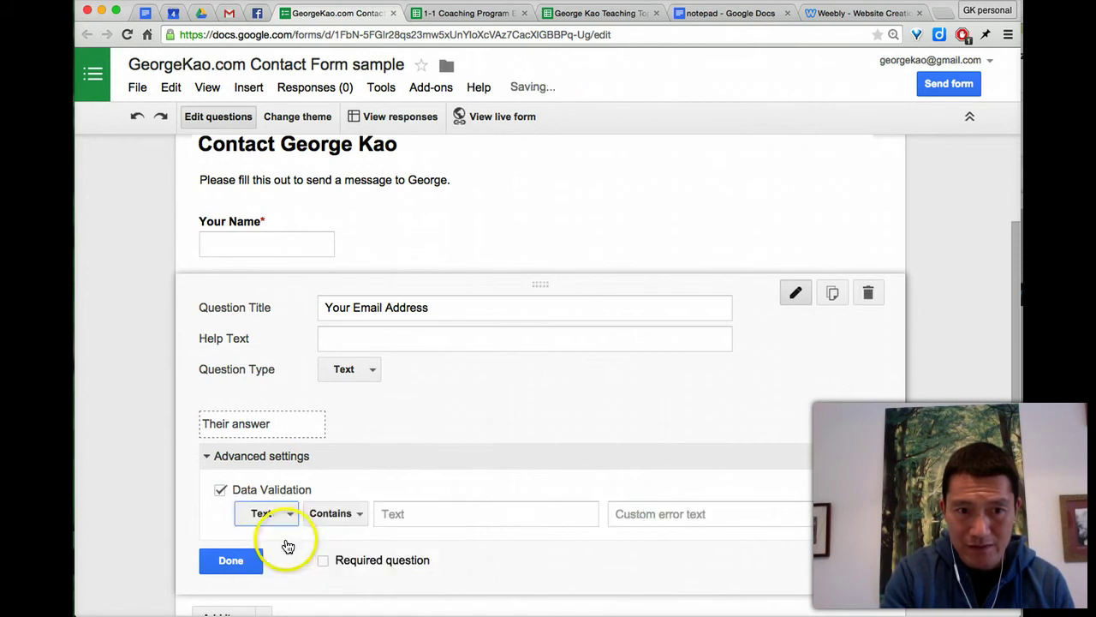
click(354, 514)
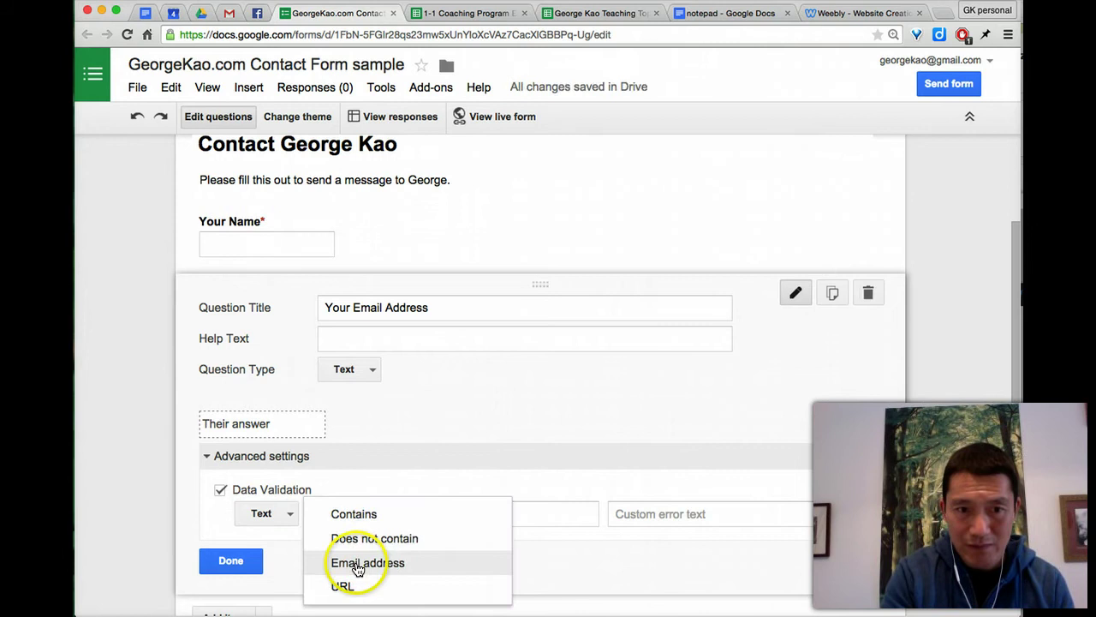
click(347, 563)
Set the custom error text to "check to make sure it's a valid email address" and make the email question required
click(450, 513)
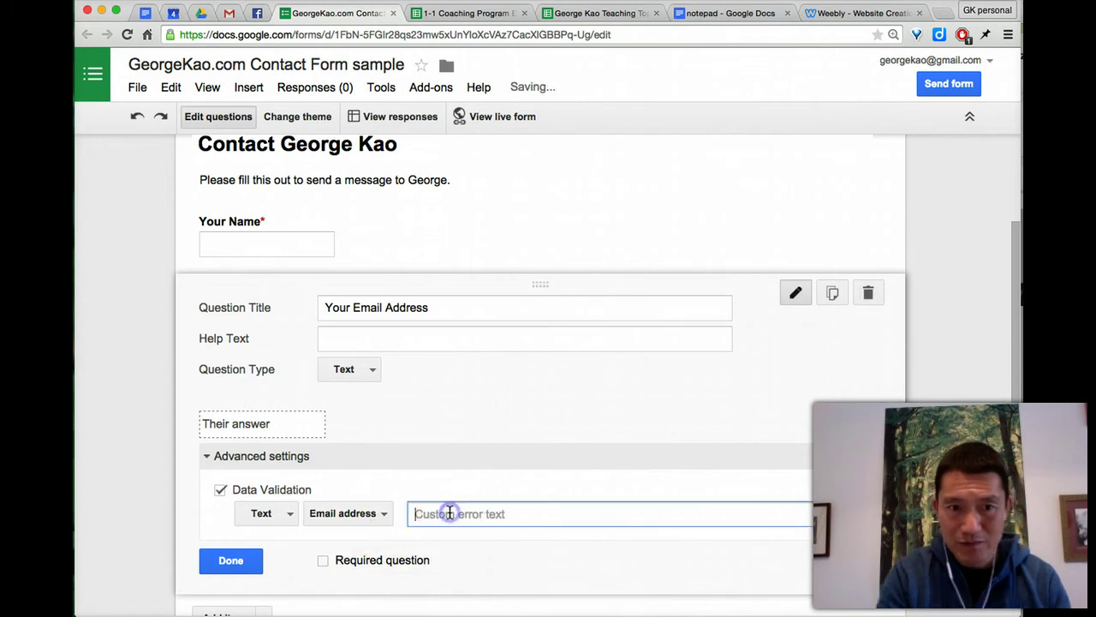
text(check to make sure it's a valid email address)
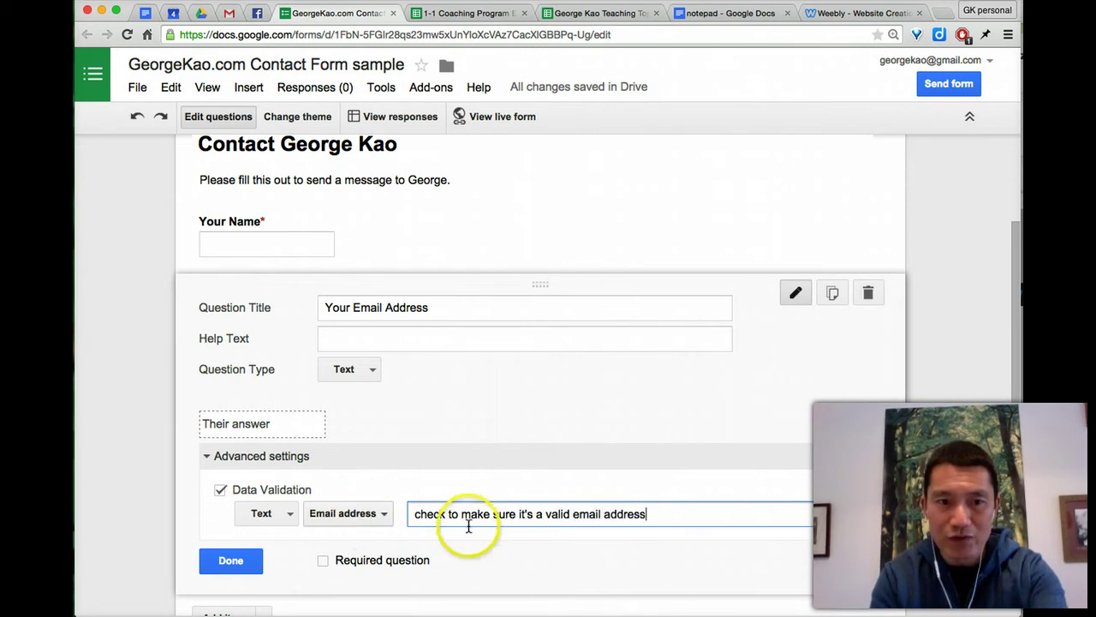
click(323, 561)
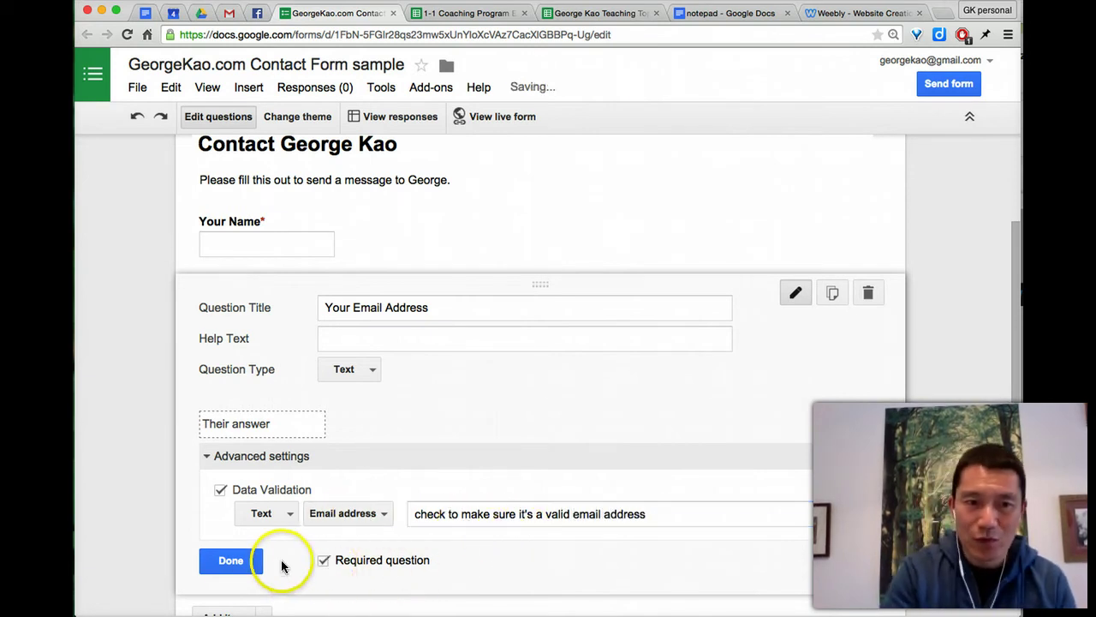
Finish the email question and add a third question titled "Your Message" with the type Paragraph text
click(229, 565)
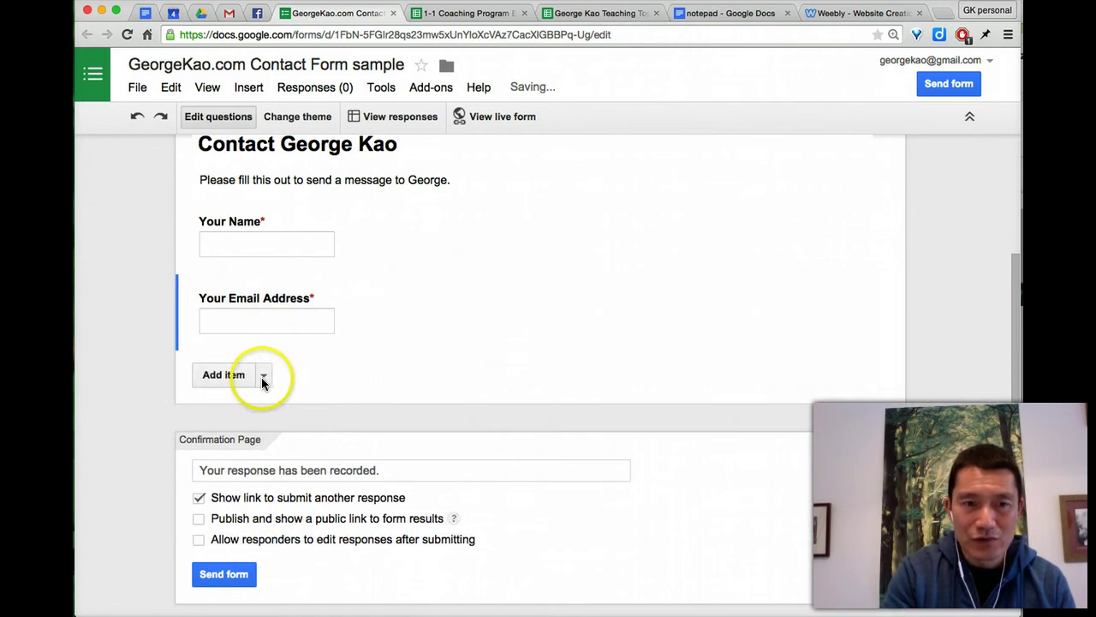
click(226, 376)
text(You)
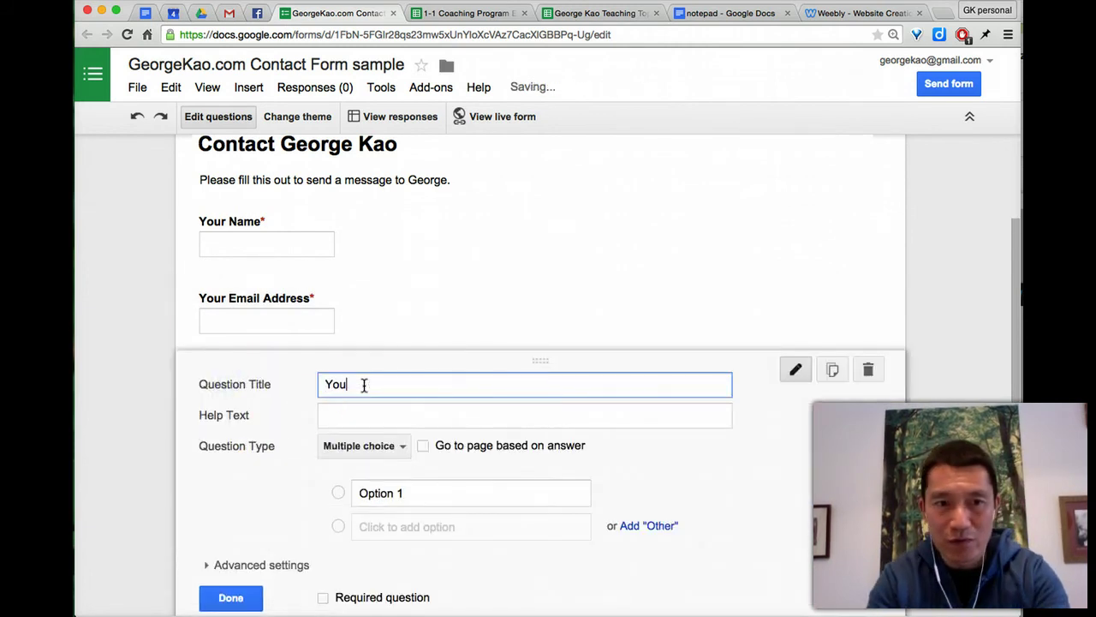
text(r Message)
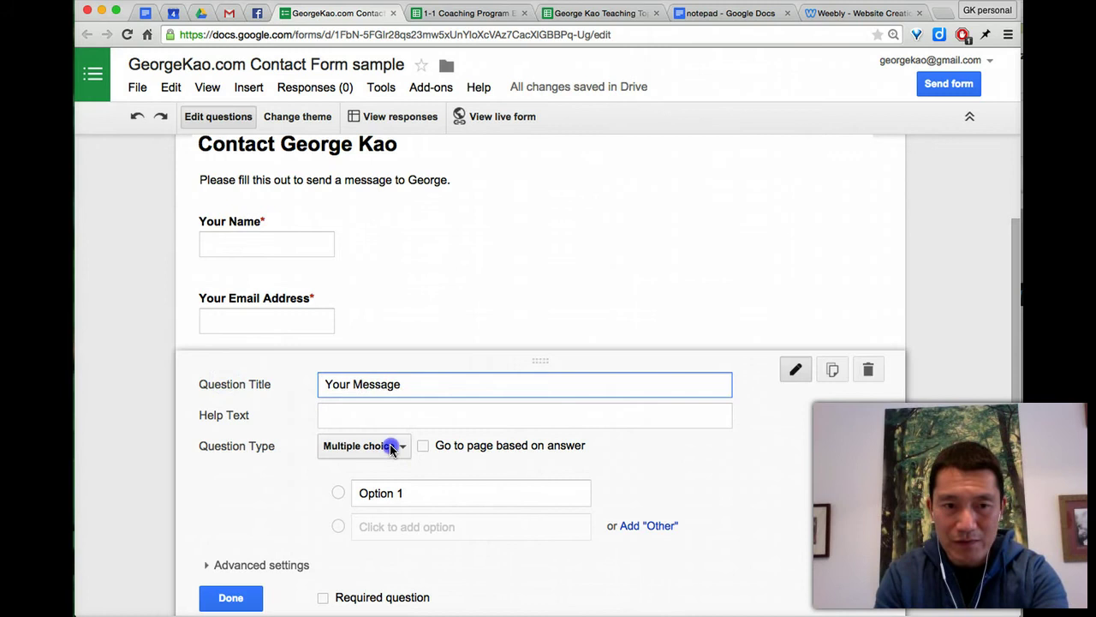
click(392, 445)
click(383, 423)
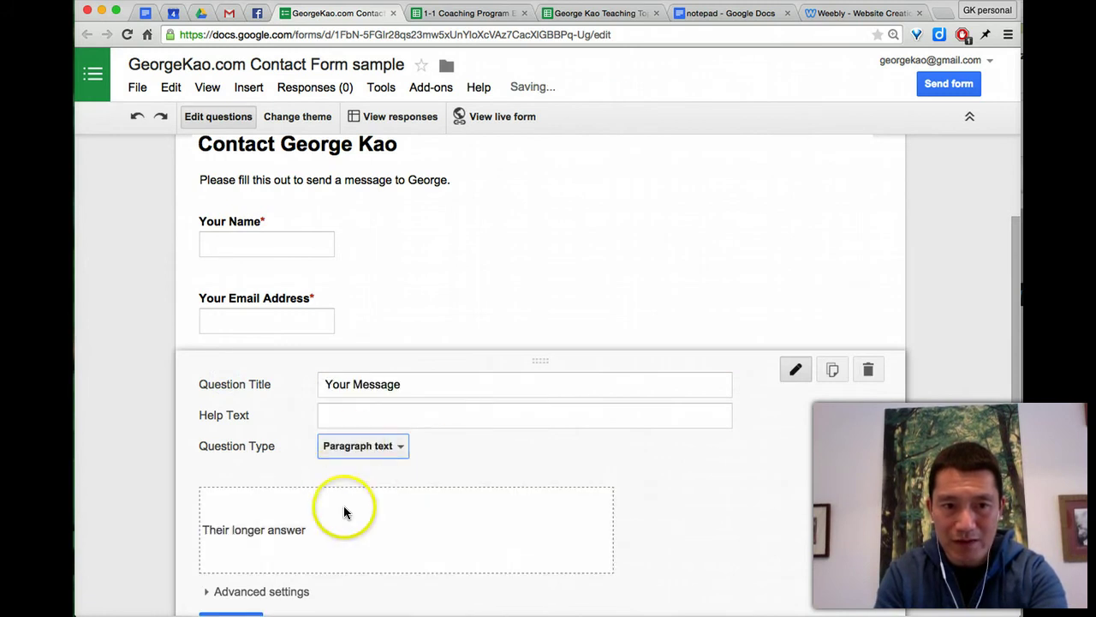
Make the "Your Message" question required and finish editing it
scroll(344, 512, down, 2)
scroll(345, 512, down, 1)
click(324, 529)
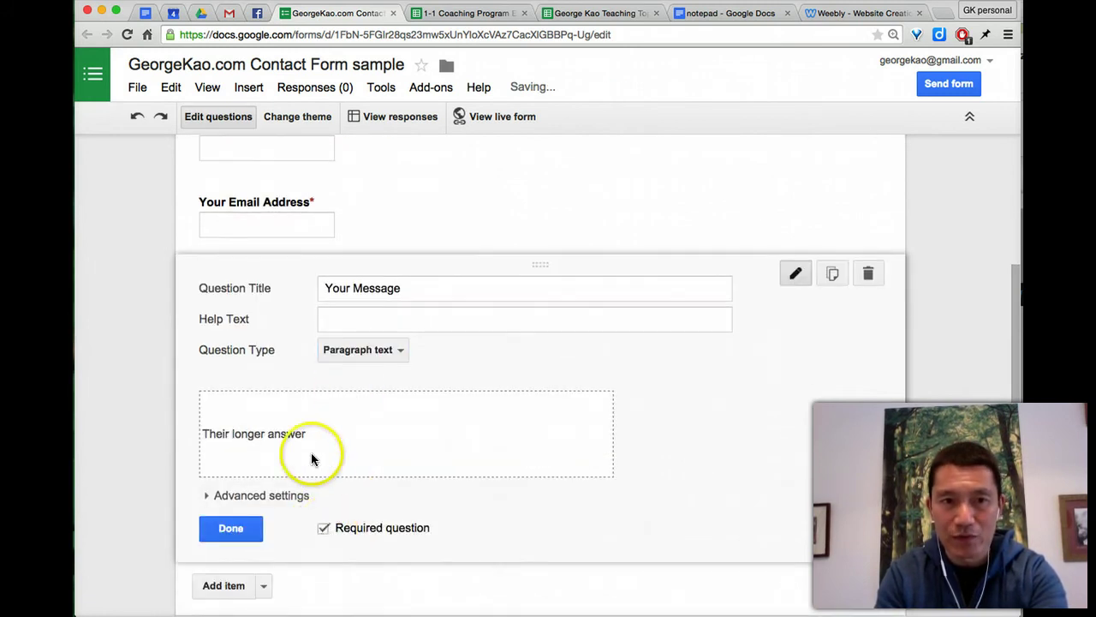
click(230, 528)
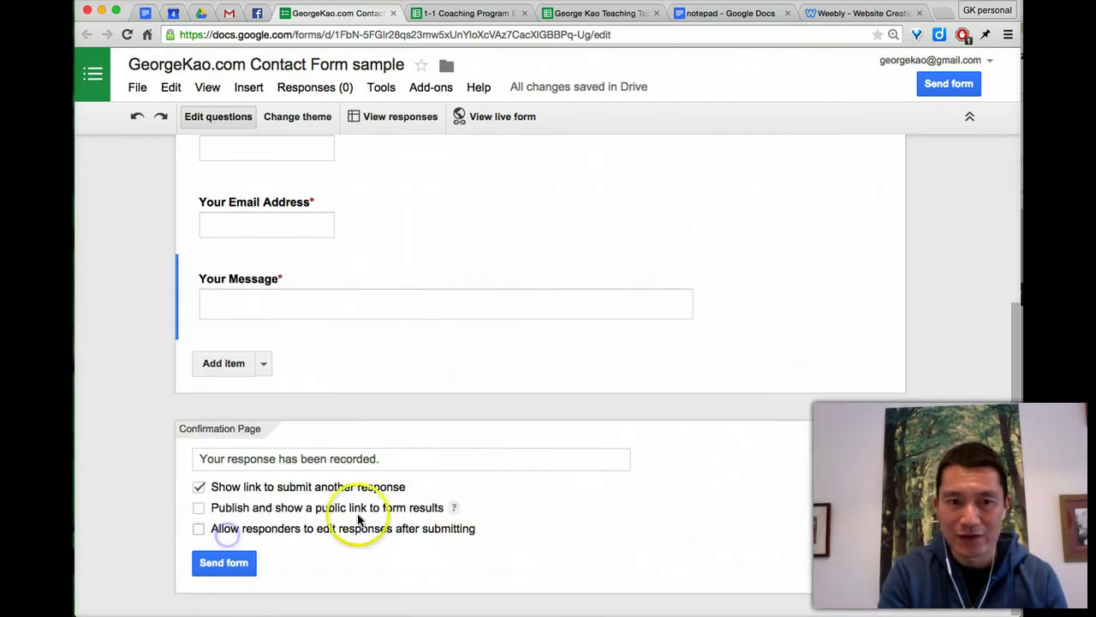
Replace the confirmation page message with "Thanks! I'll be in touch soon."
scroll(372, 310, up, 4)
scroll(373, 310, down, 4)
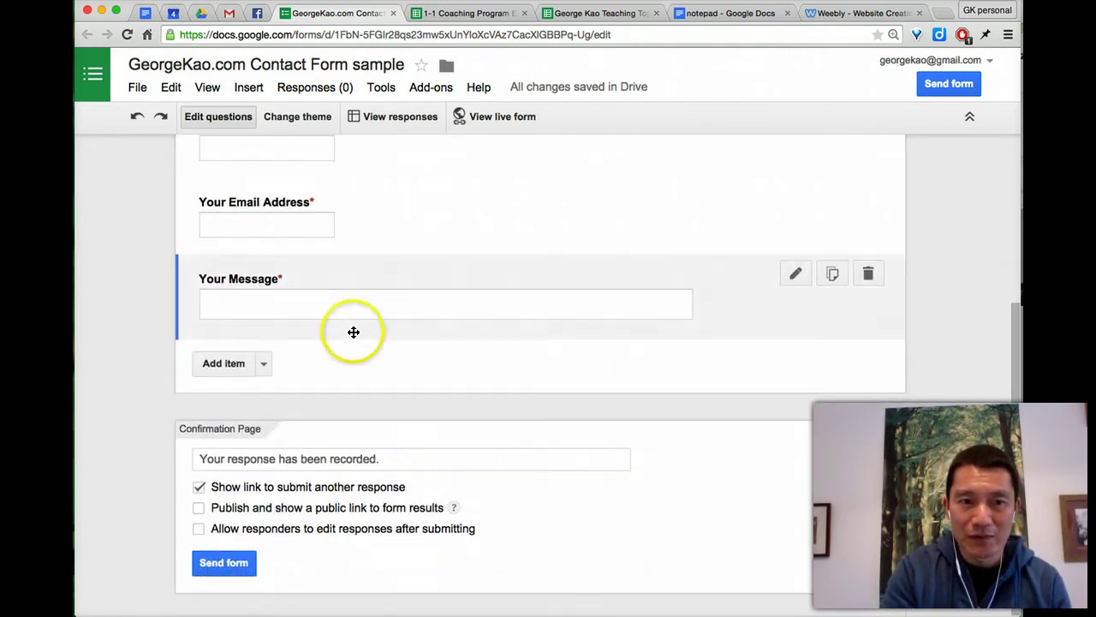
click(257, 458)
key(super+a)
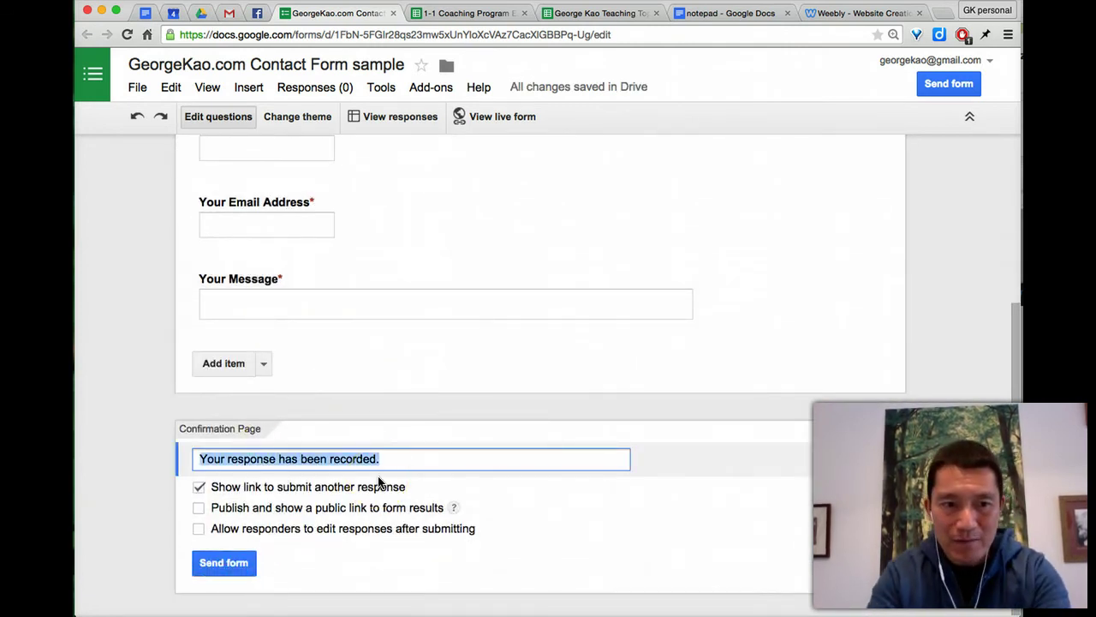
text(Thanks!  I'll be in tou)
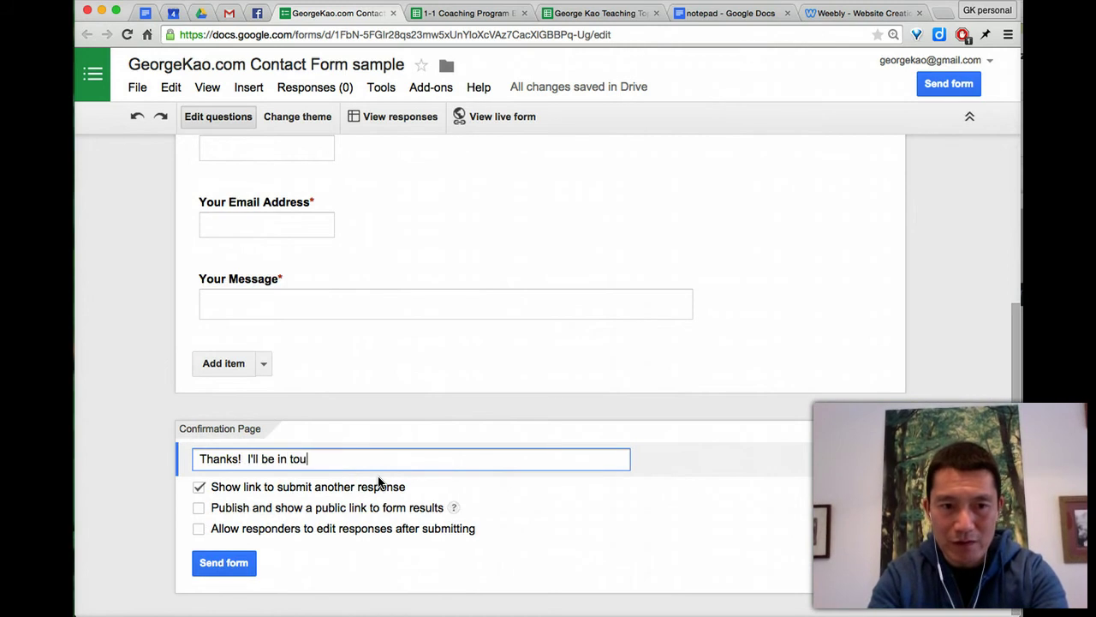
text(ch soon.)
Add the owner's name as a sign-off and the owner's Facebook page address on separate paragraphs below the confirmation message
key(Return)
key(Return)
text(~G)
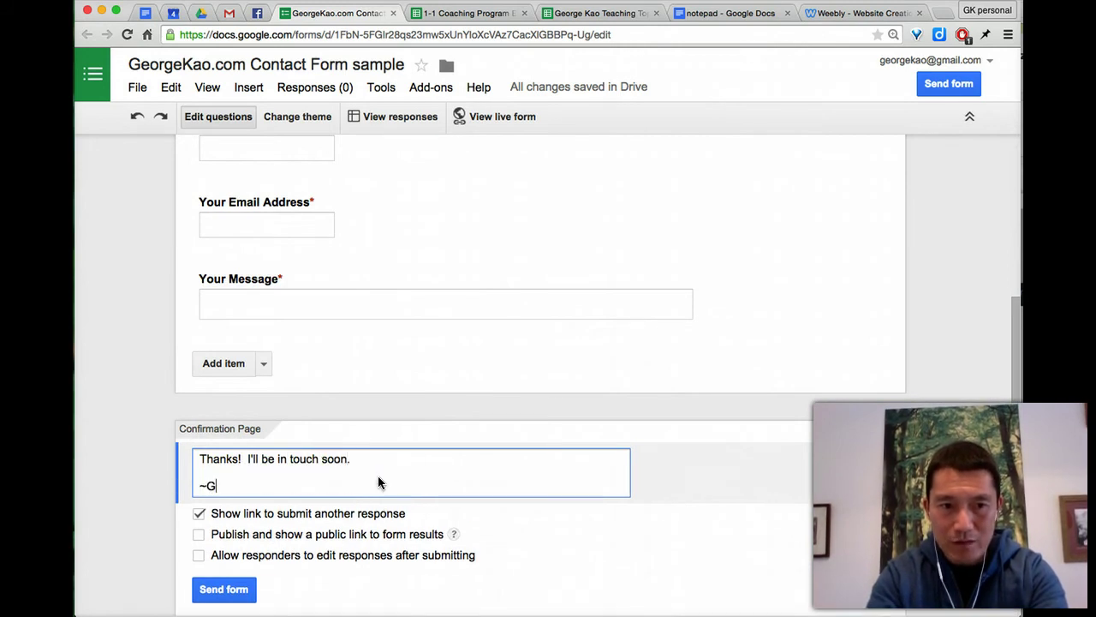
text(eorge Kao)
key(Return)
key(Return)
text(www.ga)
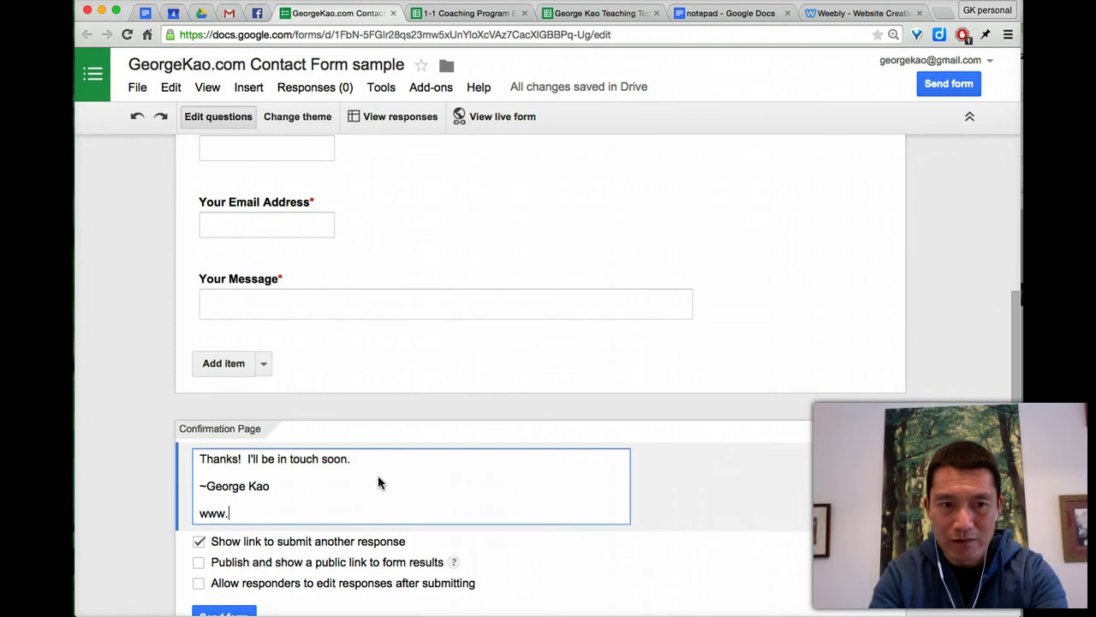
key(BackSpace)
key(BackSpace)
text(facebook.com/g)
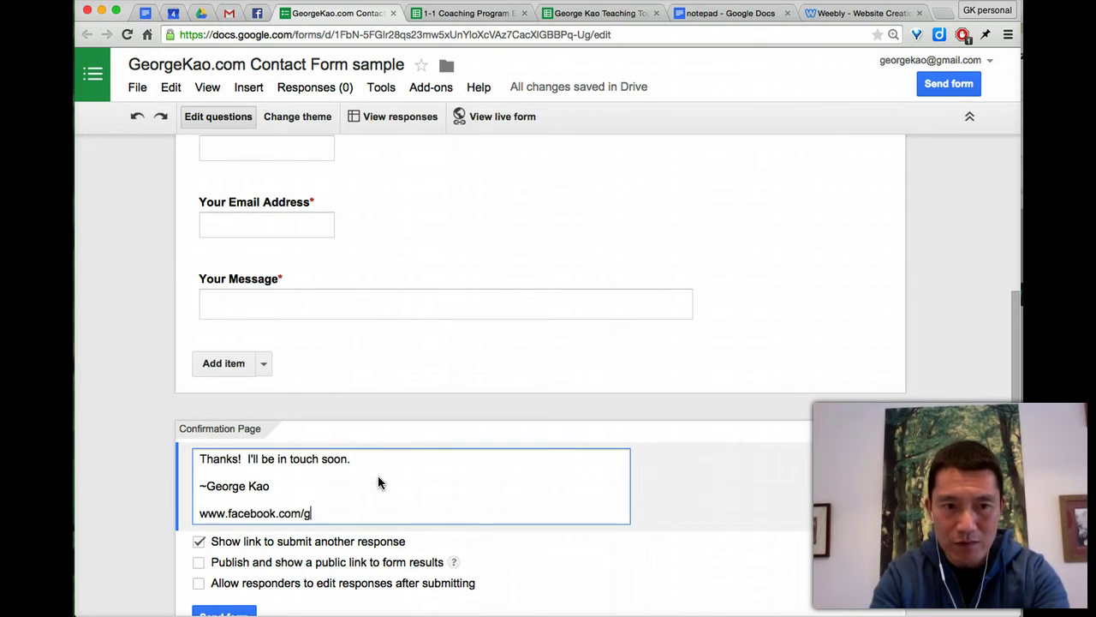
text(erogekao)
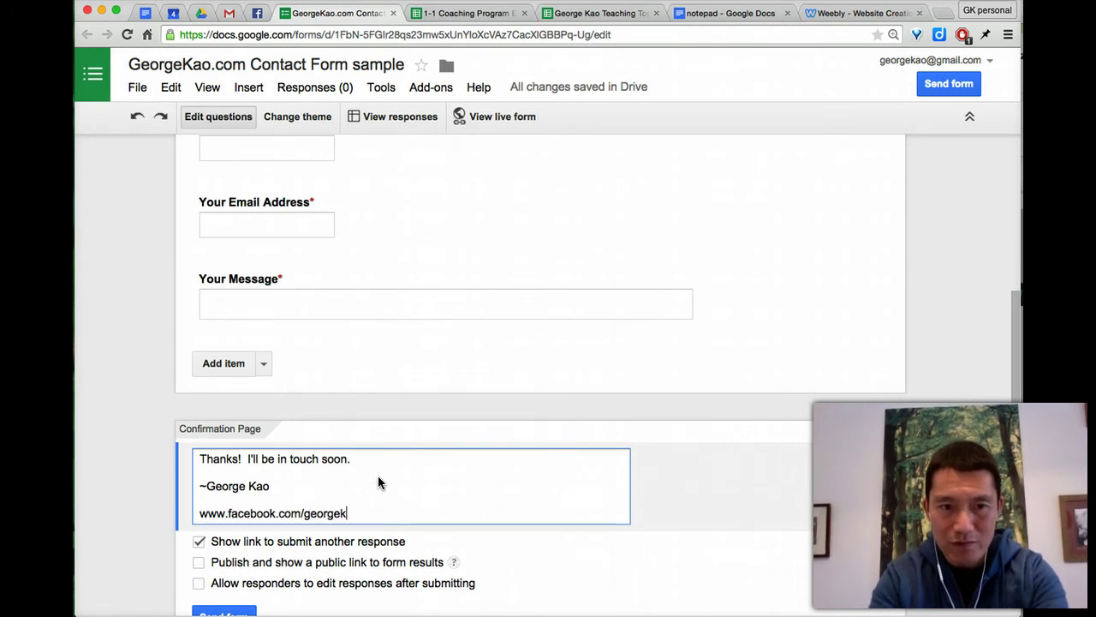
text(ao)
Open the form's sending options, switch to embedding, and copy the HTML embed code
scroll(403, 463, down, 2)
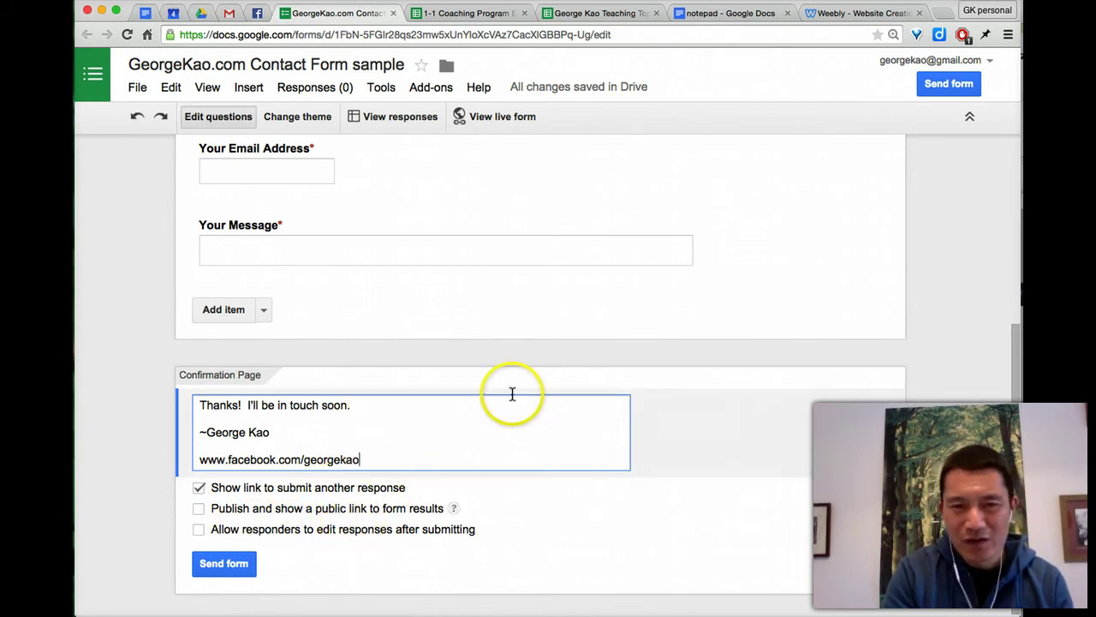
scroll(519, 392, up, 5)
scroll(519, 391, down, 5)
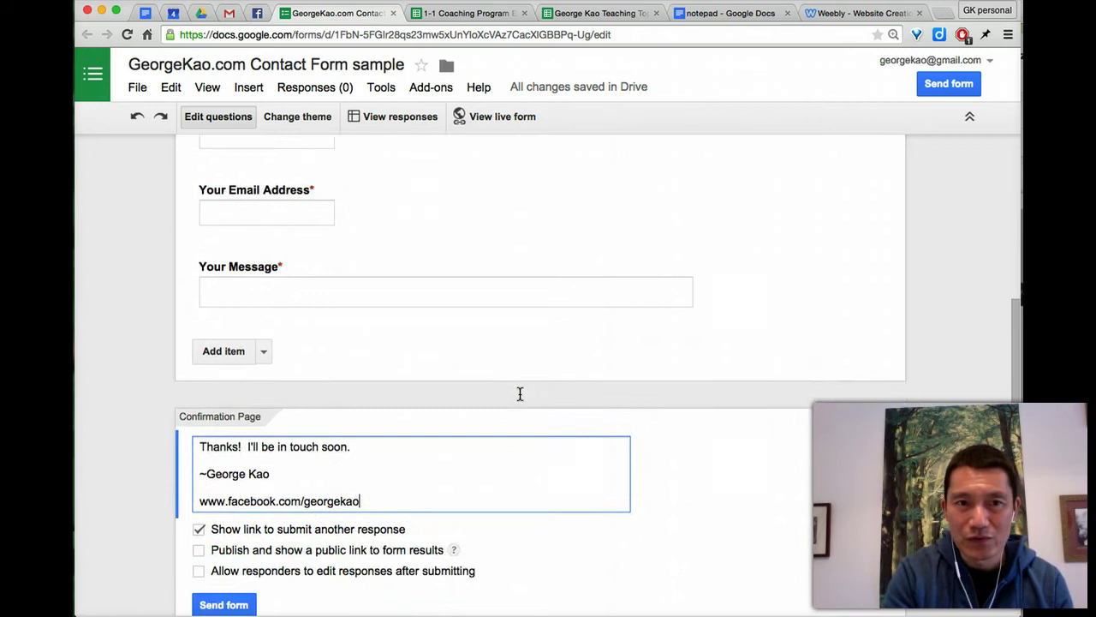
scroll(432, 436, up, 6)
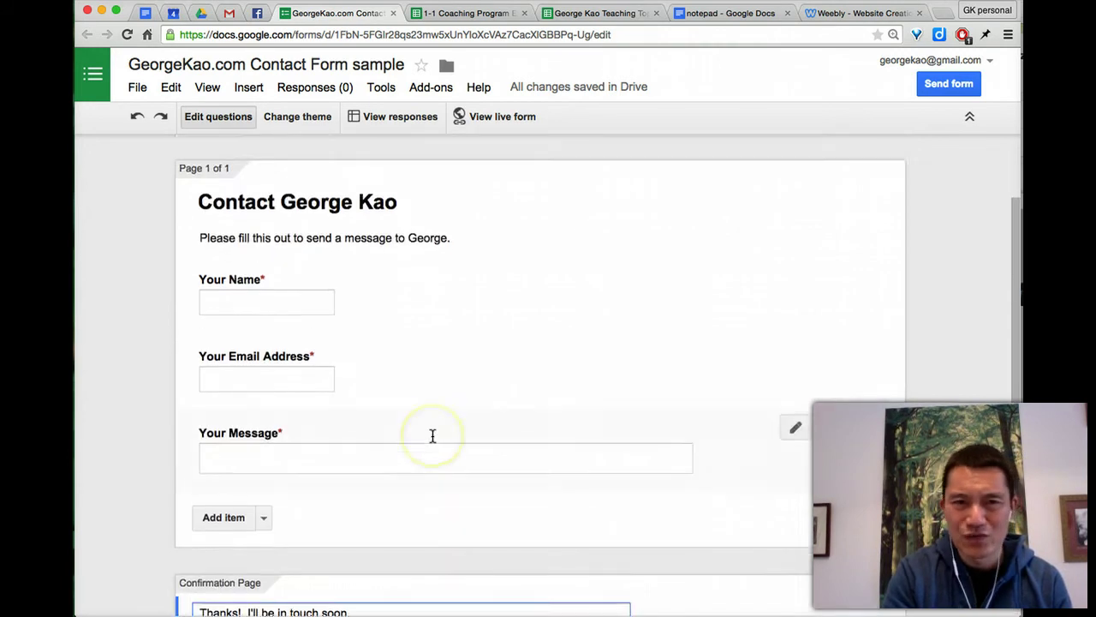
scroll(433, 436, down, 6)
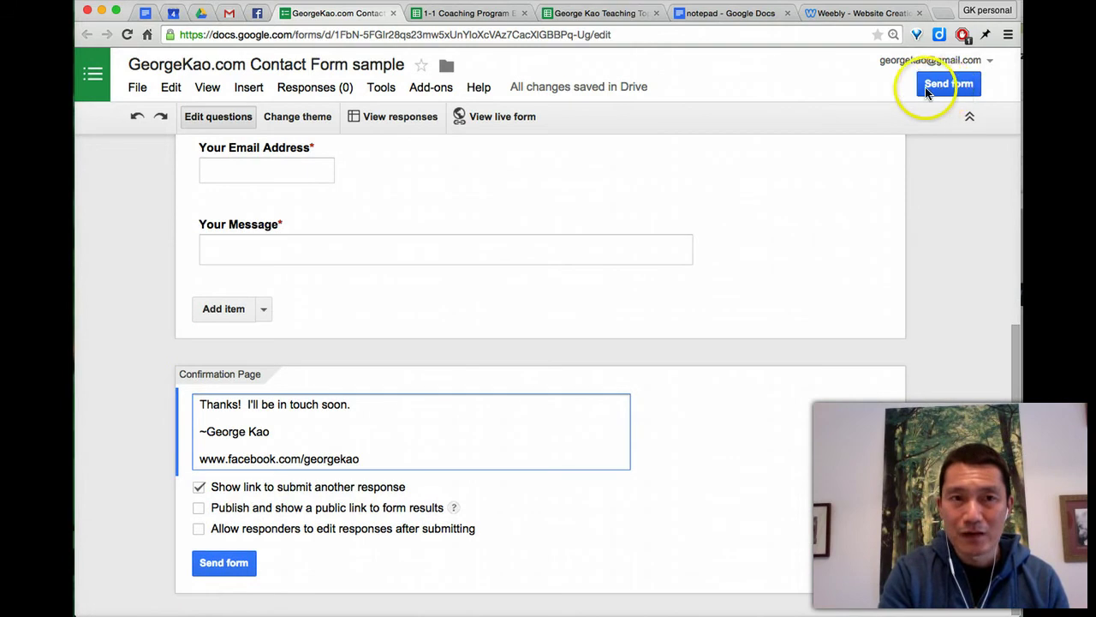
click(949, 85)
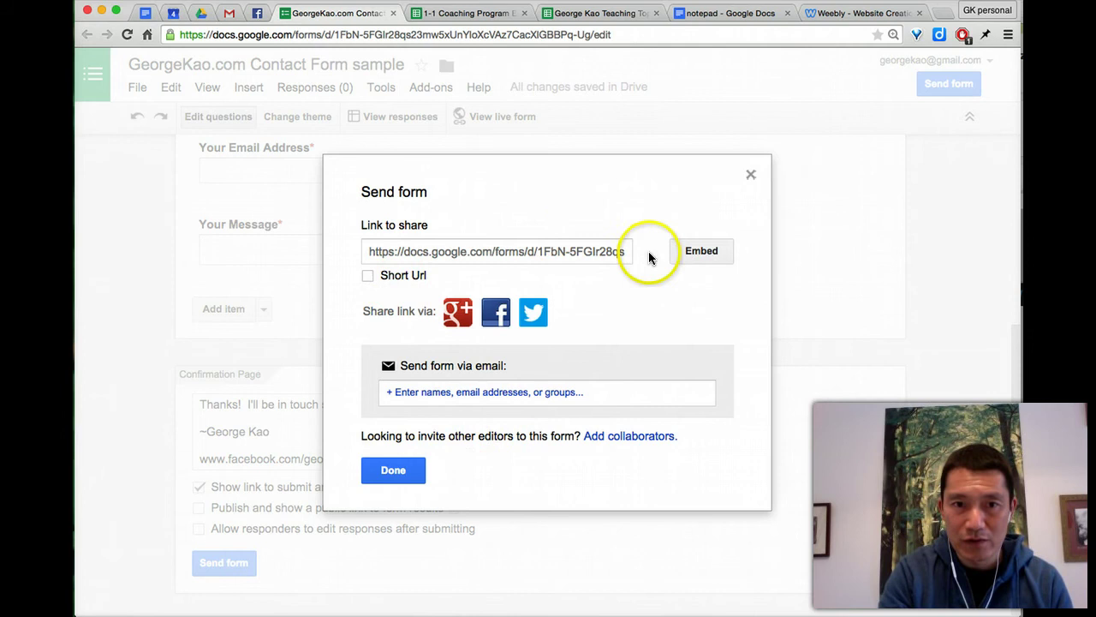
click(696, 251)
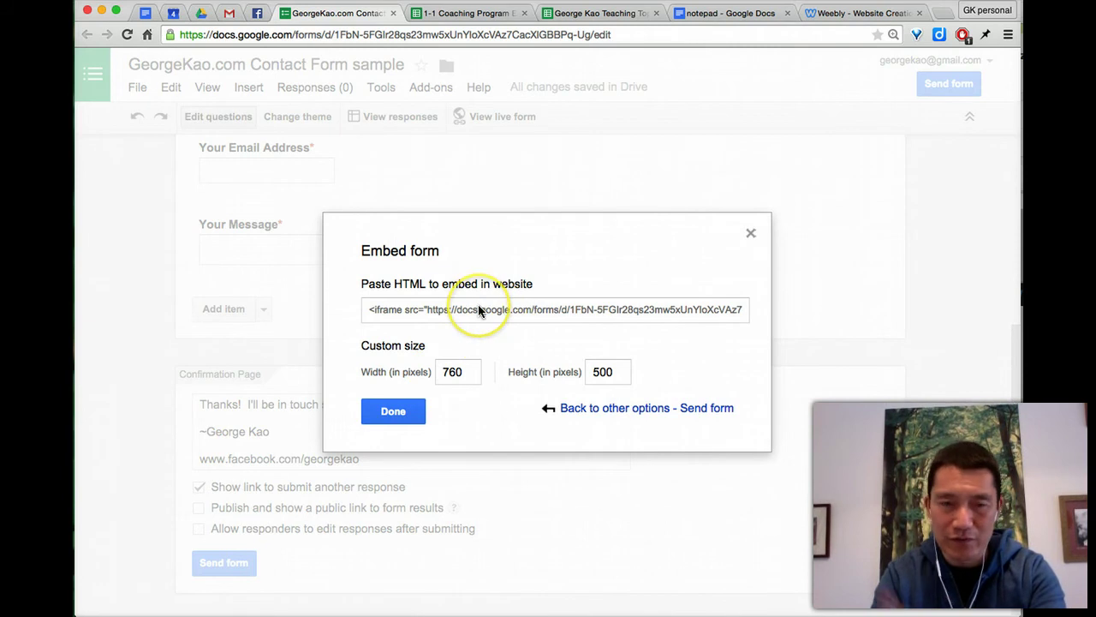
click(442, 312)
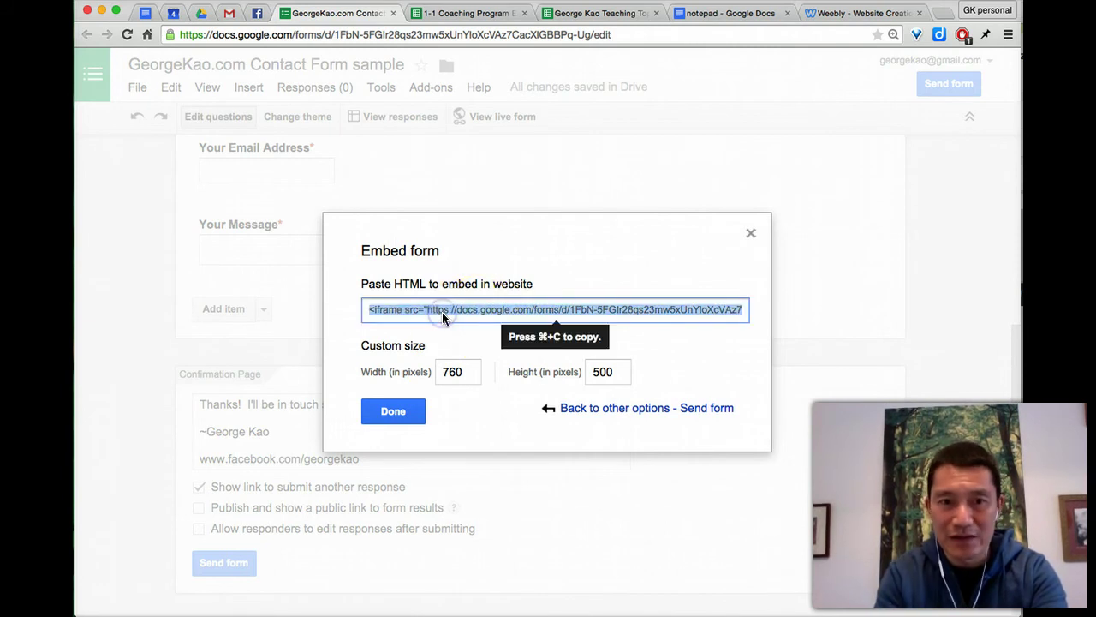
Switch to Weebly and add a Standard Page named "contactform", hidden in navigation, with the No Header type
click(851, 14)
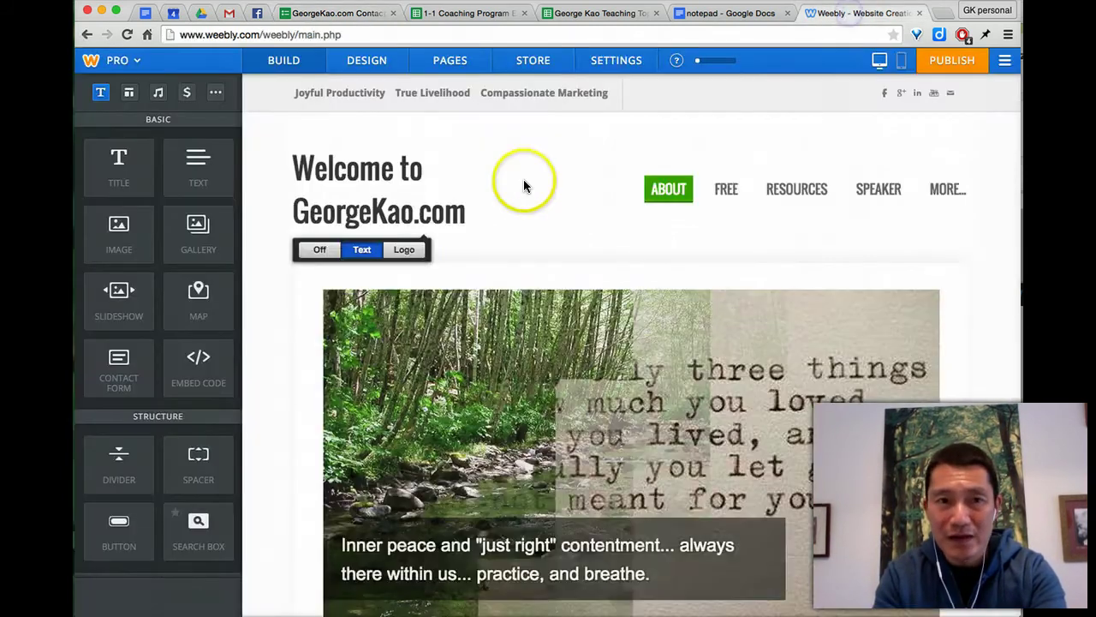
click(451, 62)
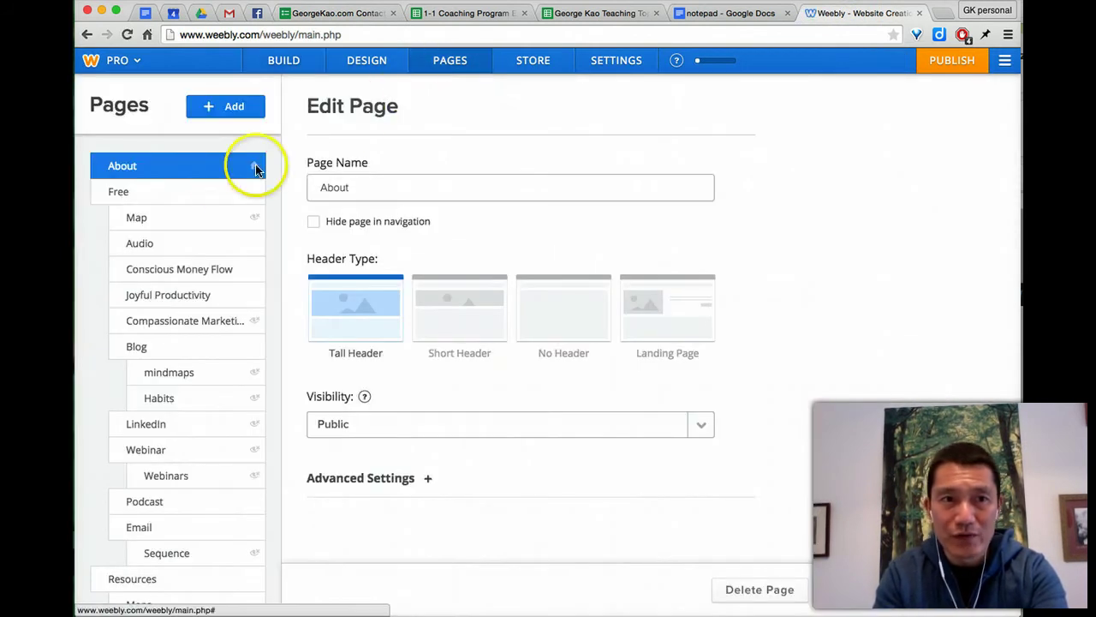
click(219, 106)
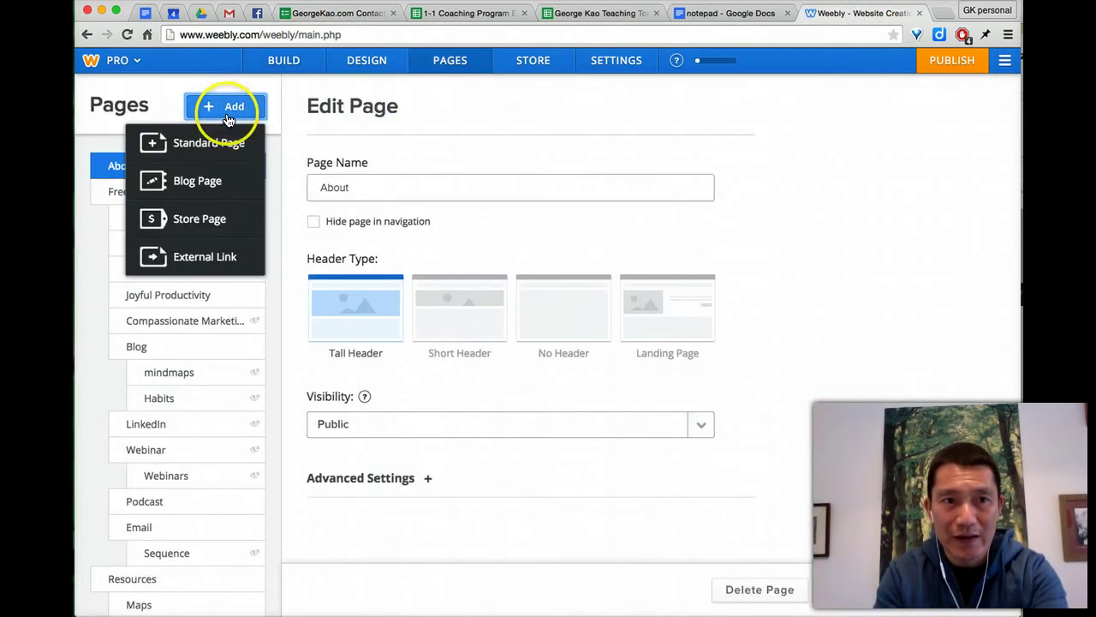
click(228, 144)
text(contactform)
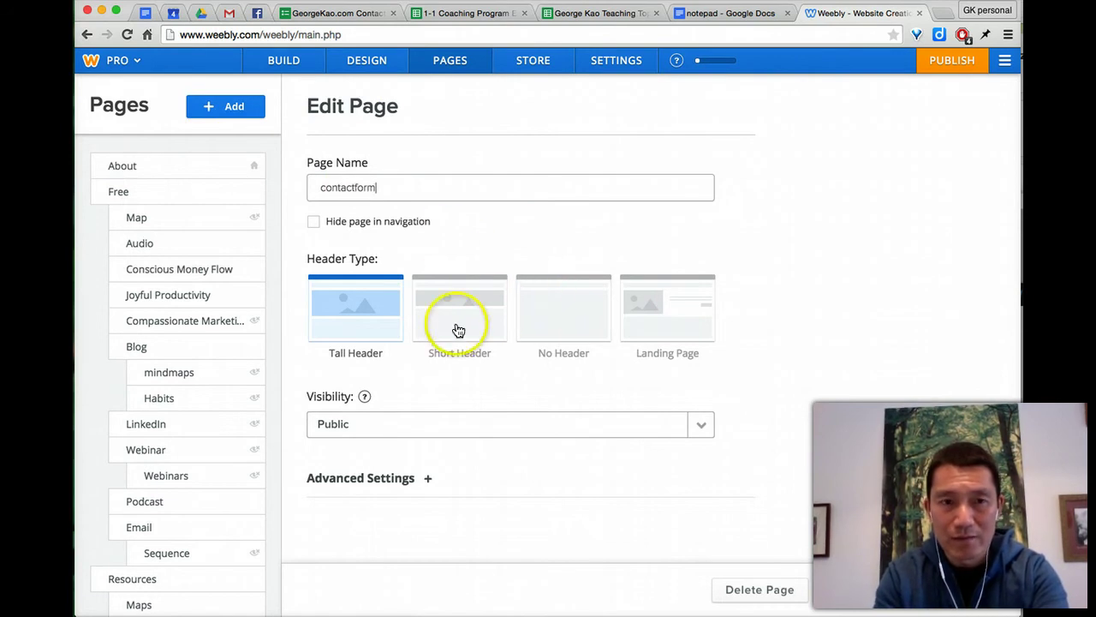
click(314, 223)
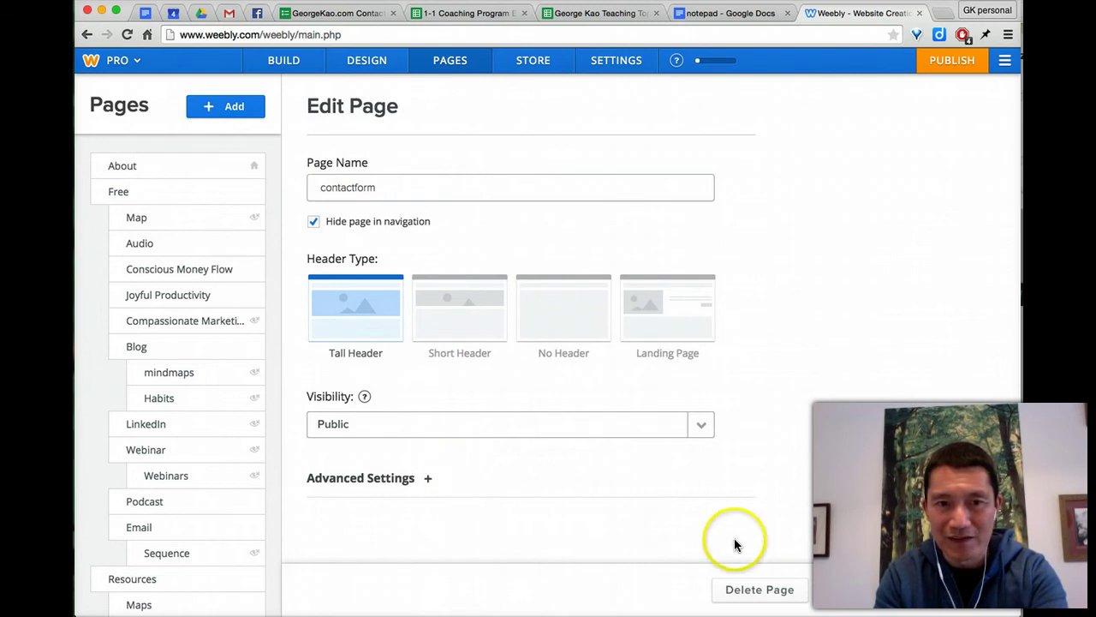
click(539, 324)
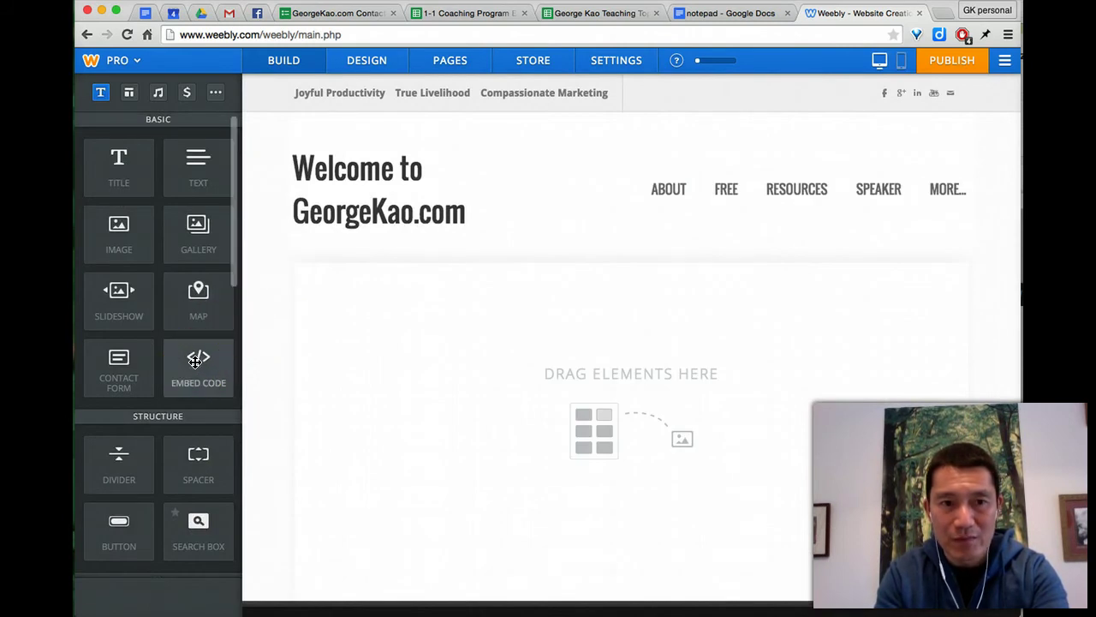
Place an Embed Code element on the empty page and paste the Google Form's iframe HTML into it
drag(195, 361, 495, 310)
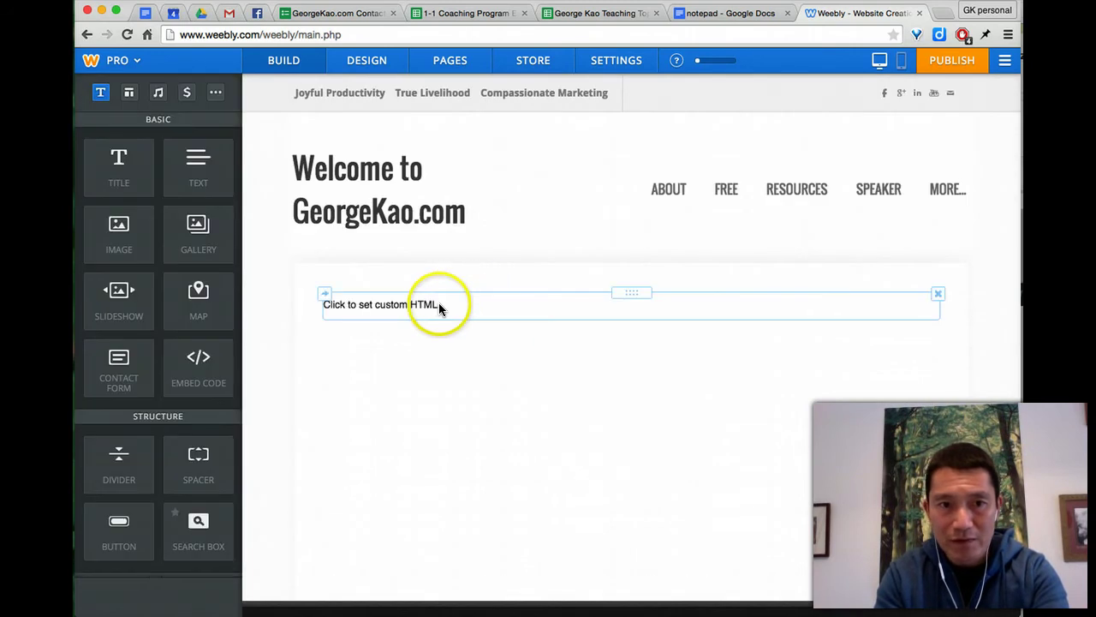
click(439, 307)
text(<iframe src="https://docs.google.com/forms/d/1FbN-5FGlr28qs23mw5xUnYloXcVAz7CacXlGBBPq-Ug/viewform?embedded=true" width="760" height="500" frameborder="0" marginheight="0" marginwidth="0">Loading...</iframe>)
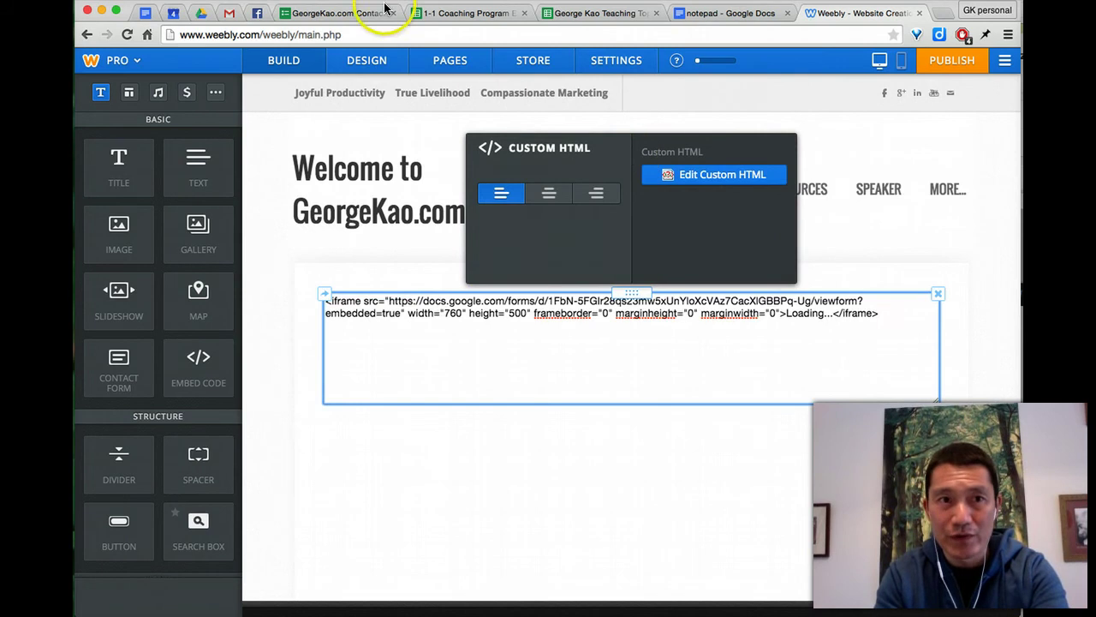
click(318, 13)
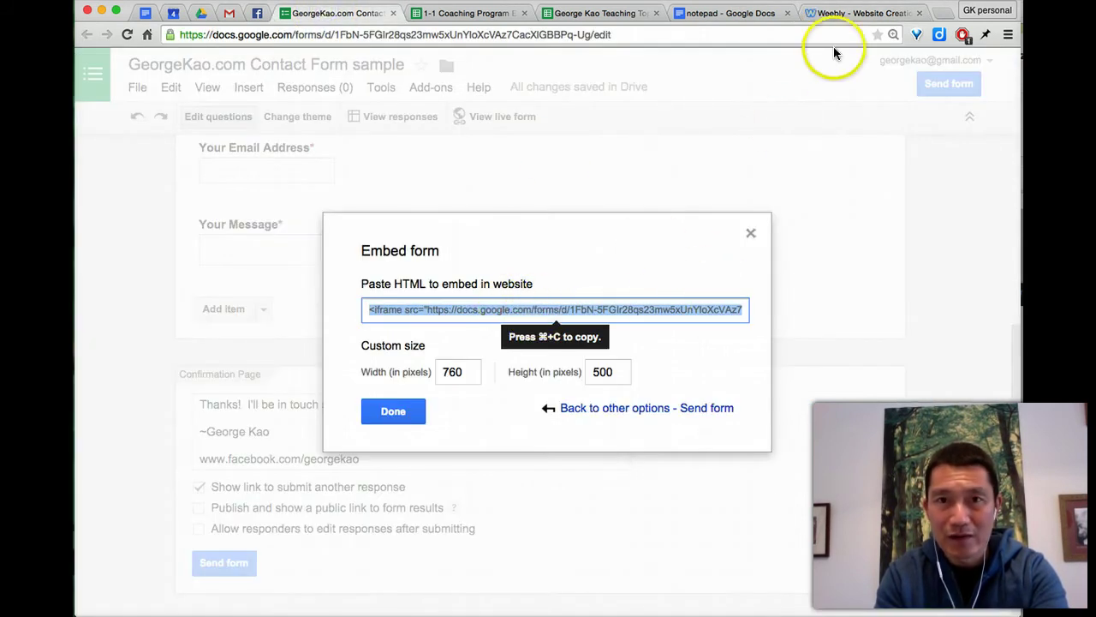
click(857, 13)
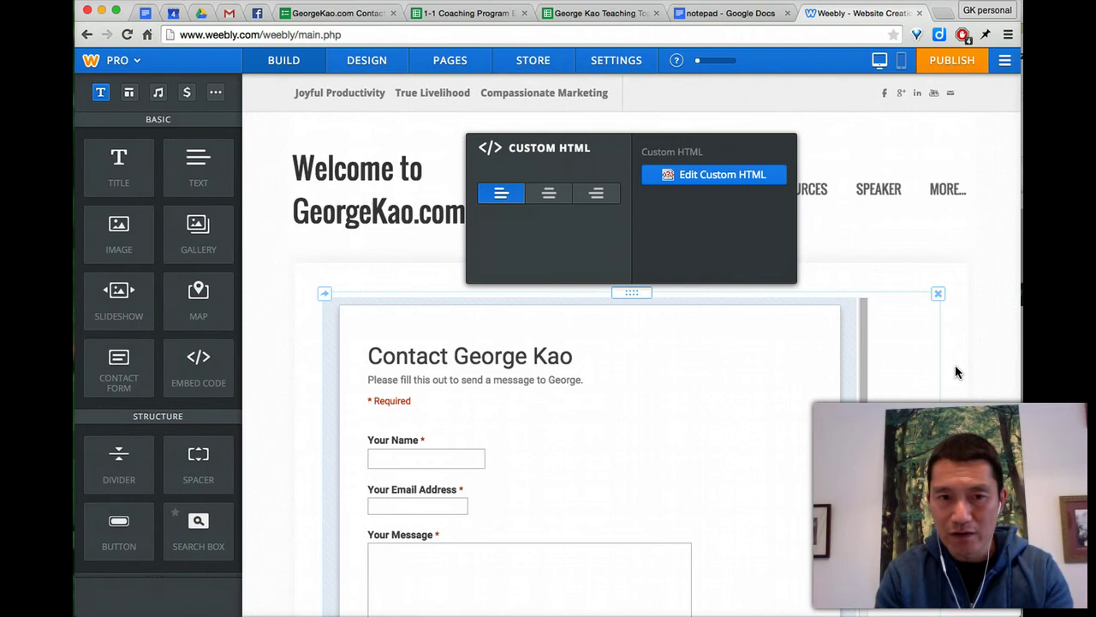
Examine how the embedded contact form fits on the page, from its title to its Submit button
scroll(897, 424, down, 1)
scroll(896, 424, down, 3)
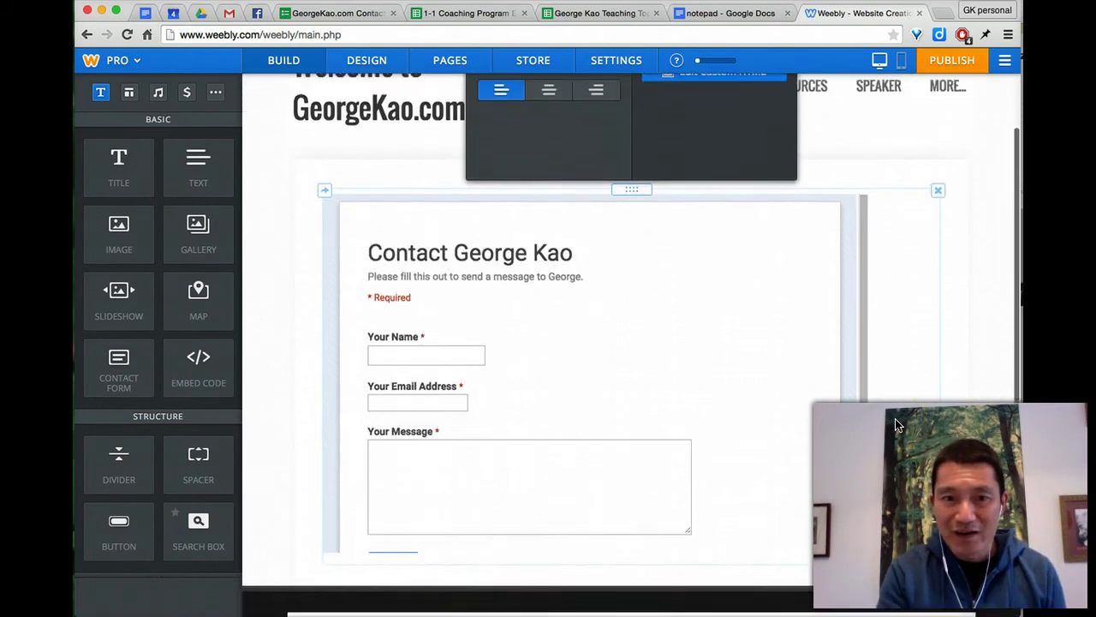
scroll(856, 428, up, 3)
scroll(755, 445, down, 5)
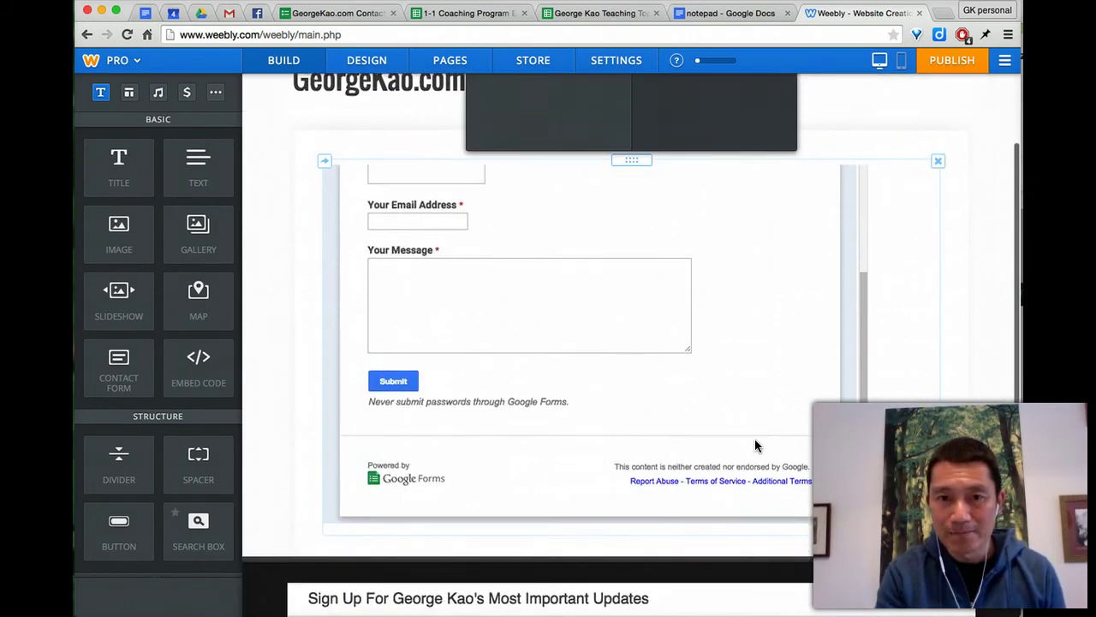
scroll(755, 444, up, 4)
scroll(755, 444, down, 4)
scroll(755, 444, up, 2)
scroll(760, 441, up, 4)
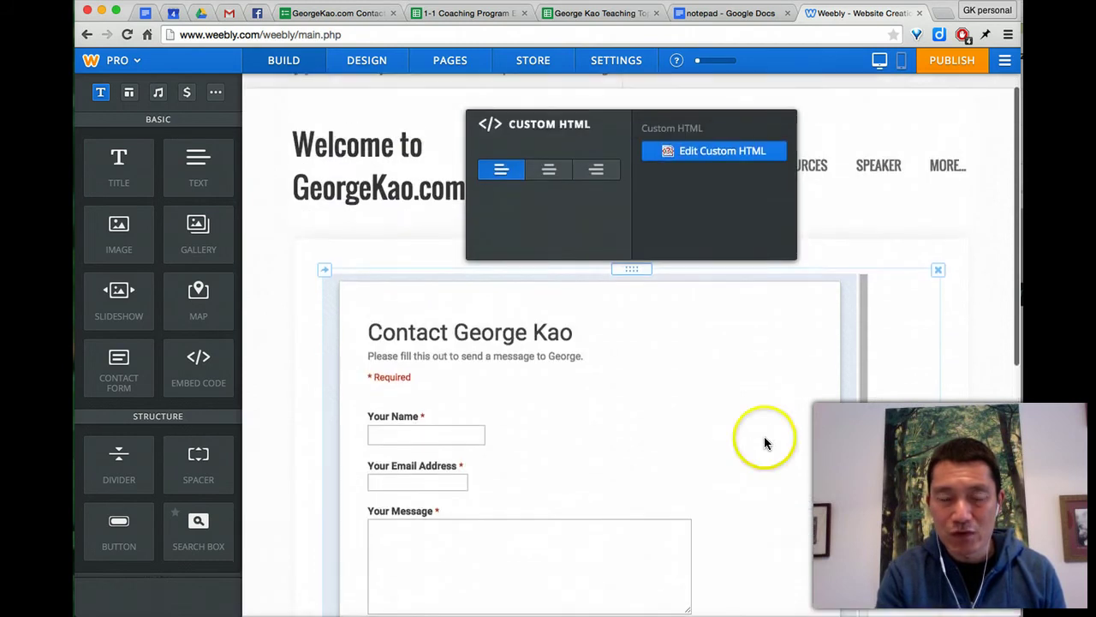
scroll(849, 419, down, 6)
scroll(849, 419, up, 2)
scroll(849, 425, up, 4)
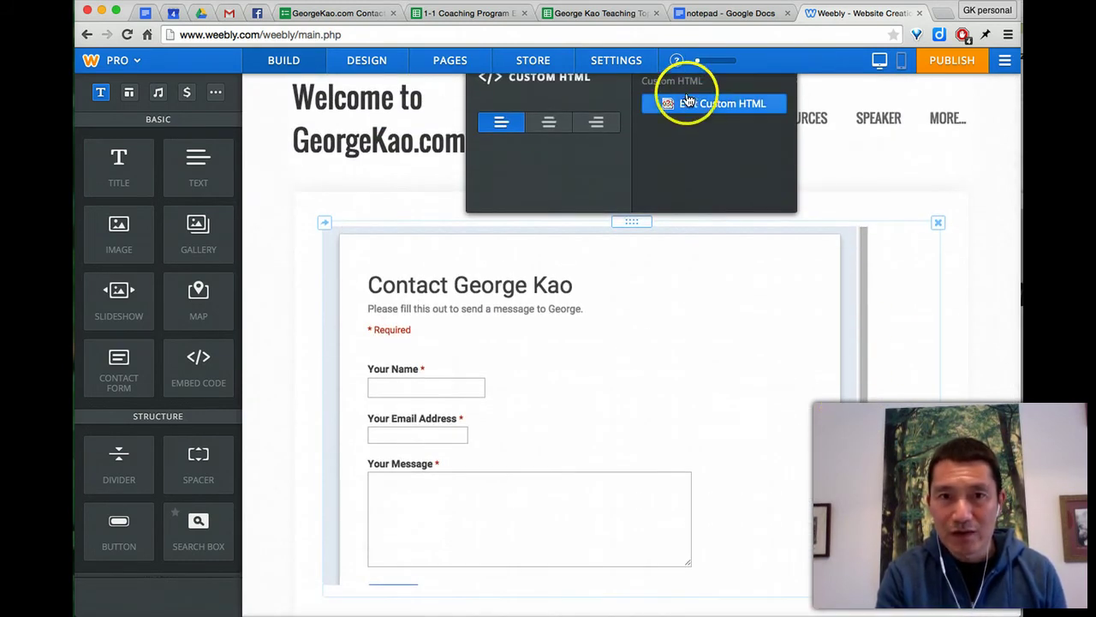
Return to the Google Form's embed options, set the custom height to 1000 pixels and copy the updated embed HTML
click(329, 13)
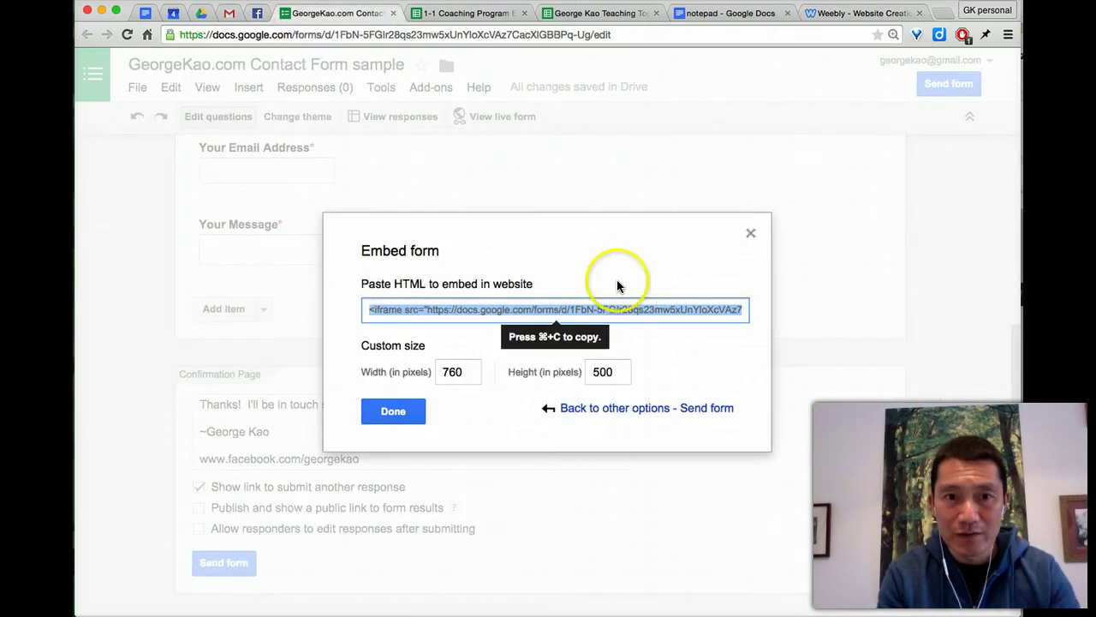
double_click(597, 371)
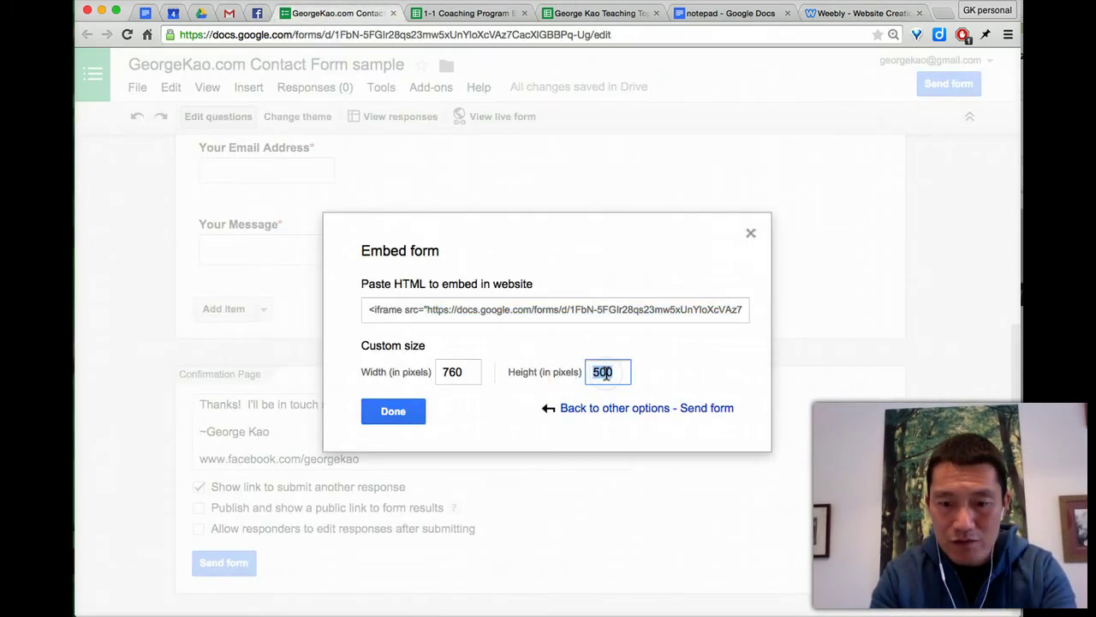
click(393, 411)
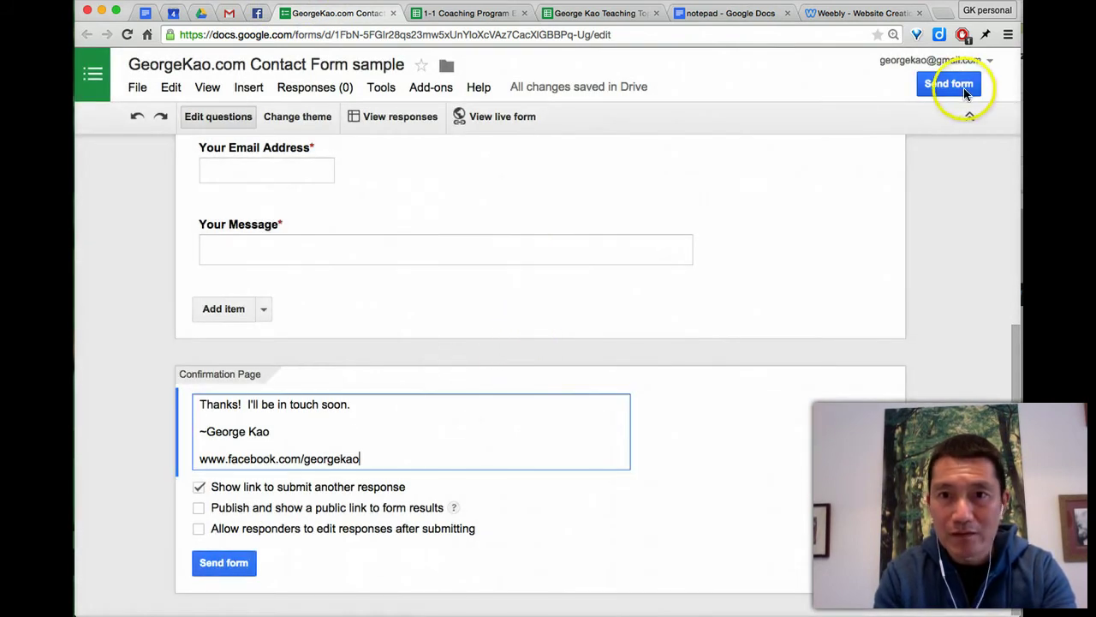
click(957, 83)
click(685, 251)
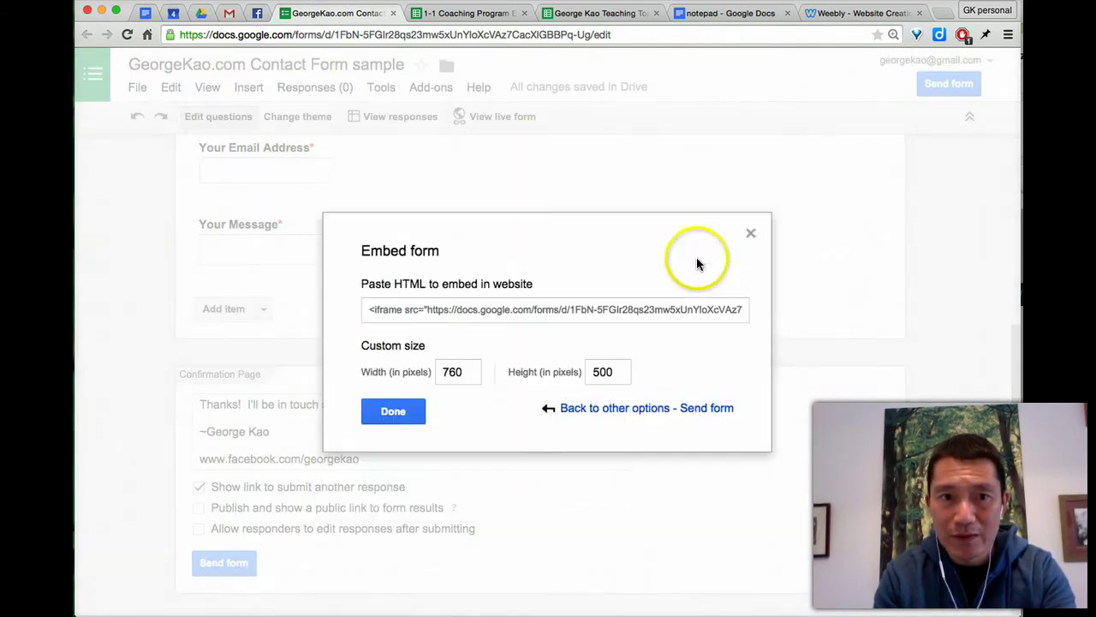
click(544, 317)
click(605, 368)
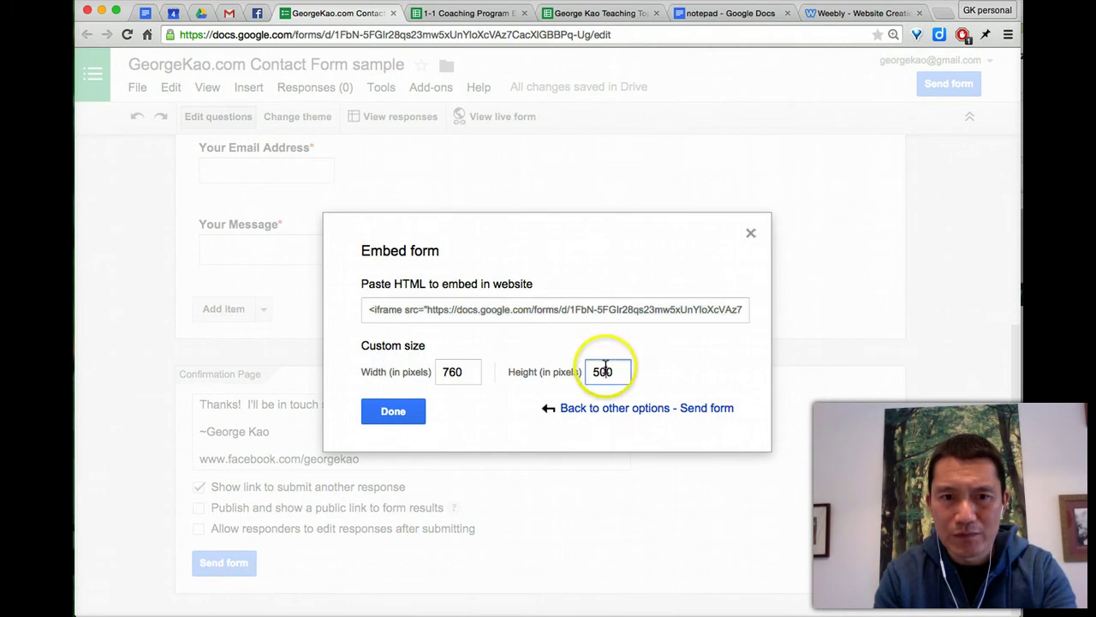
click(567, 317)
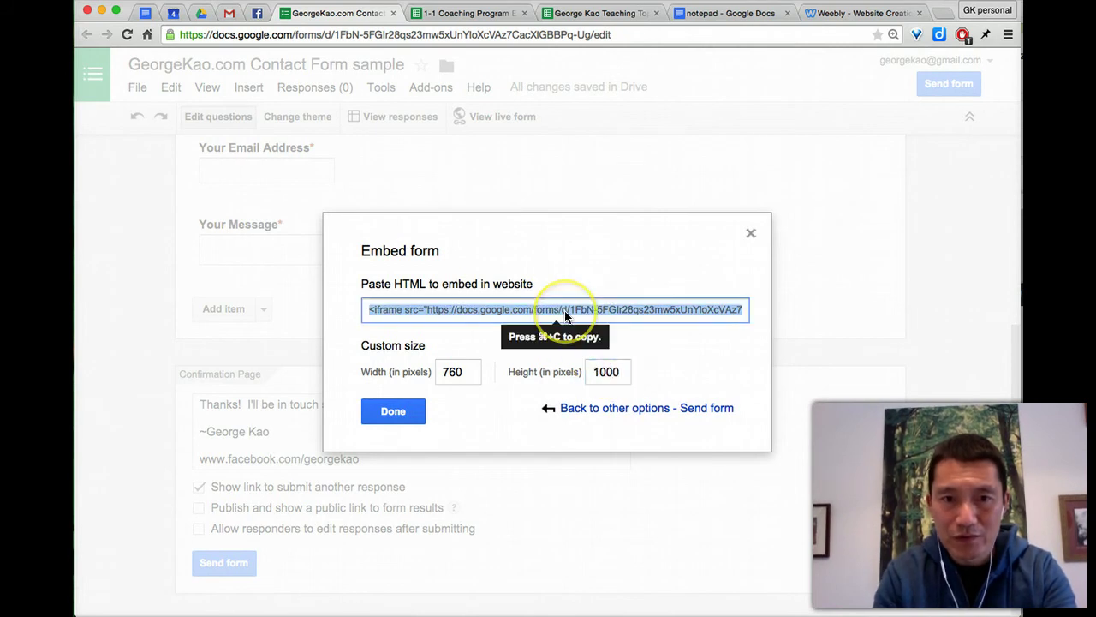
In Weebly, replace the Embed Code element's contents with the iframe HTML that has width 760 and height 1000
click(855, 16)
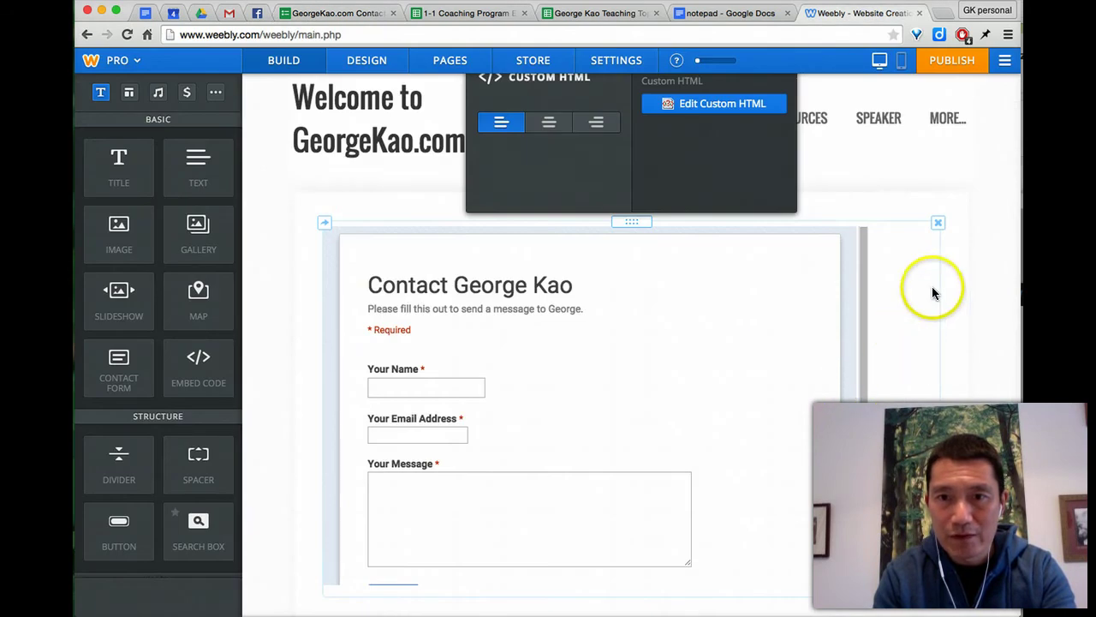
click(685, 105)
click(624, 294)
key(super+a)
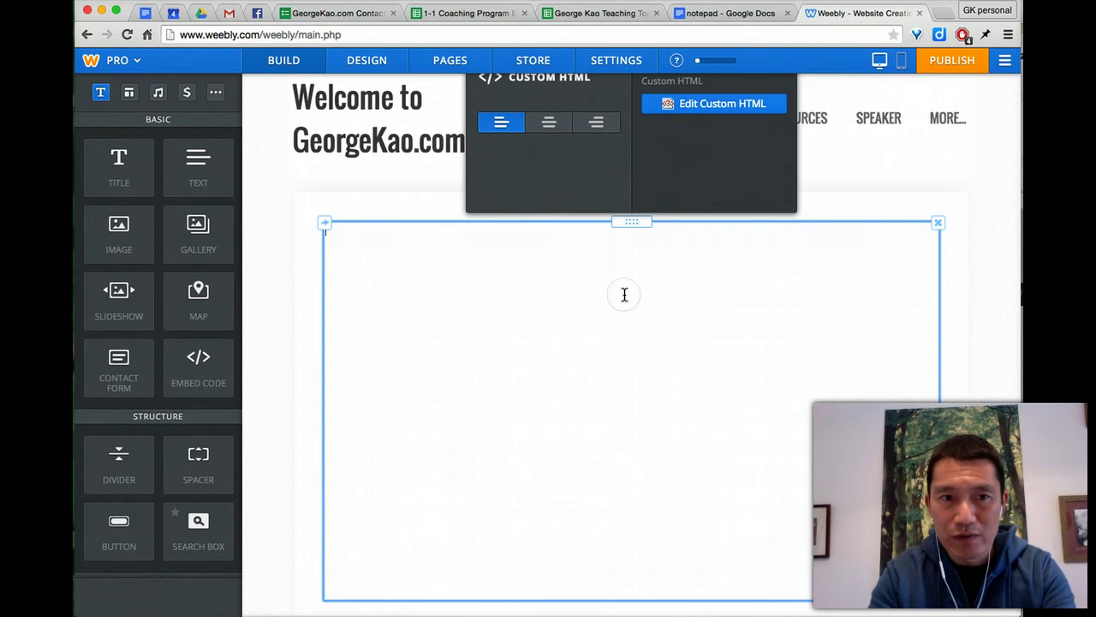
text(<iframe src="https://docs.google.com/forms/d/1FbN-5FGlr28qsz3mw5xUnYloXcVAz7CacXlGBBPq-Ug/viewform?embedded=true" width="760" height="1000" frameborder="0" marginheight="0" marginwidth="0">Loading...</iframe>)
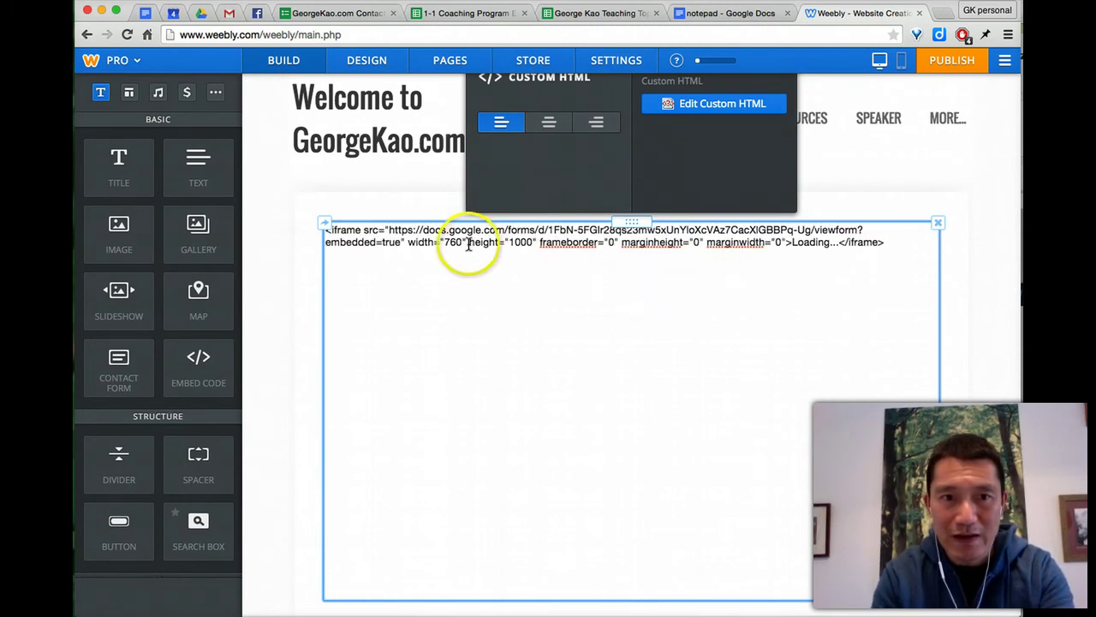
drag(467, 243, 545, 243)
click(957, 308)
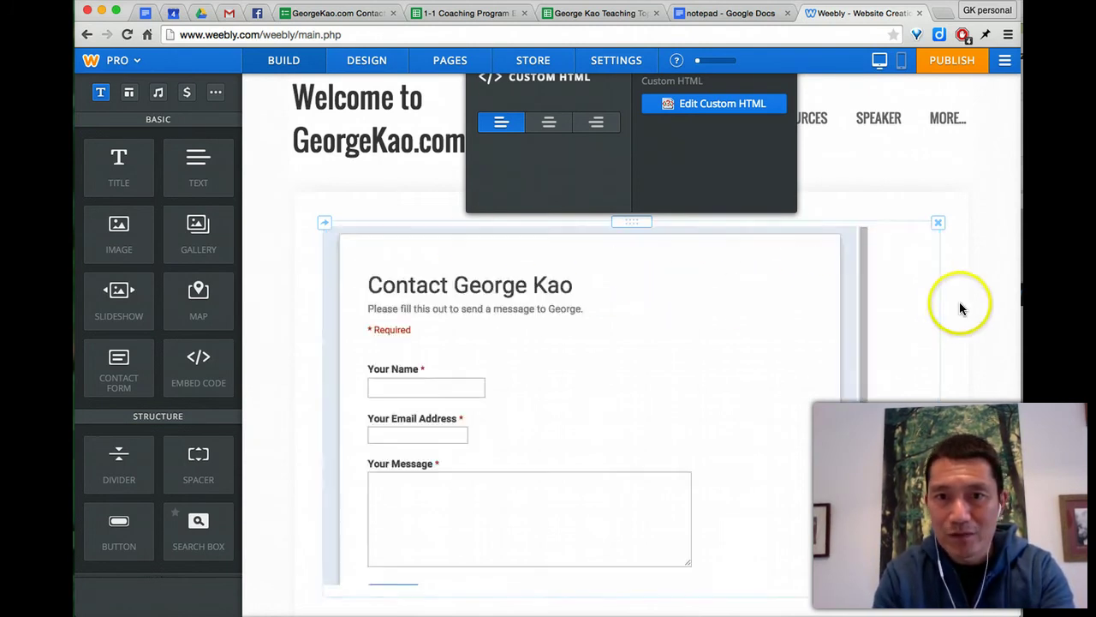
Check the resized contact form down to its Submit button and publish the Weebly website
scroll(953, 309, down, 5)
scroll(953, 309, up, 4)
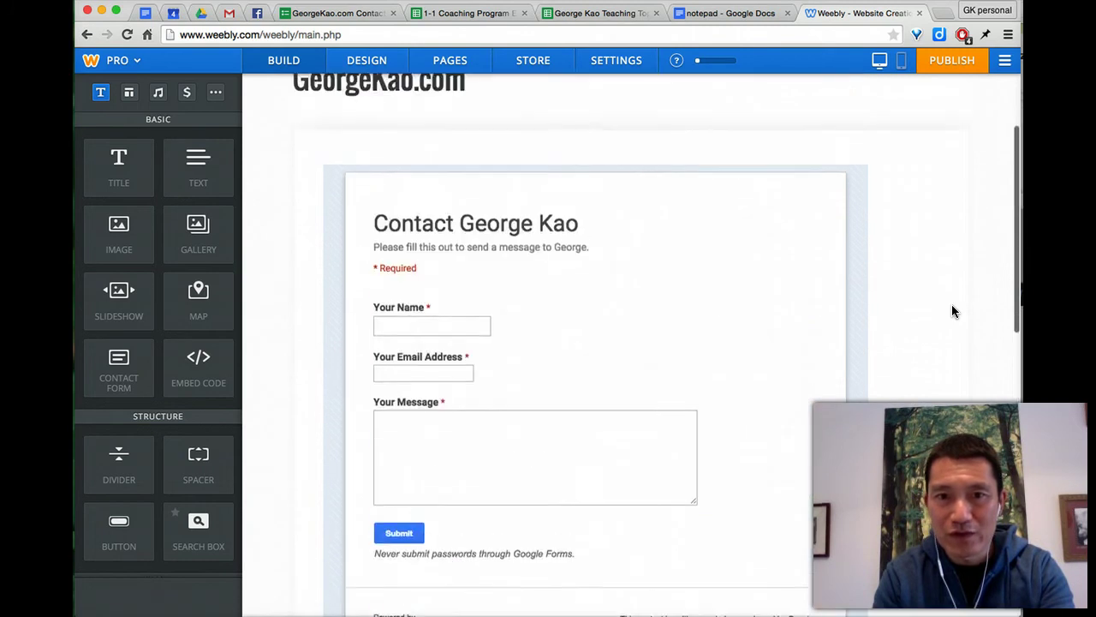
scroll(954, 311, up, 2)
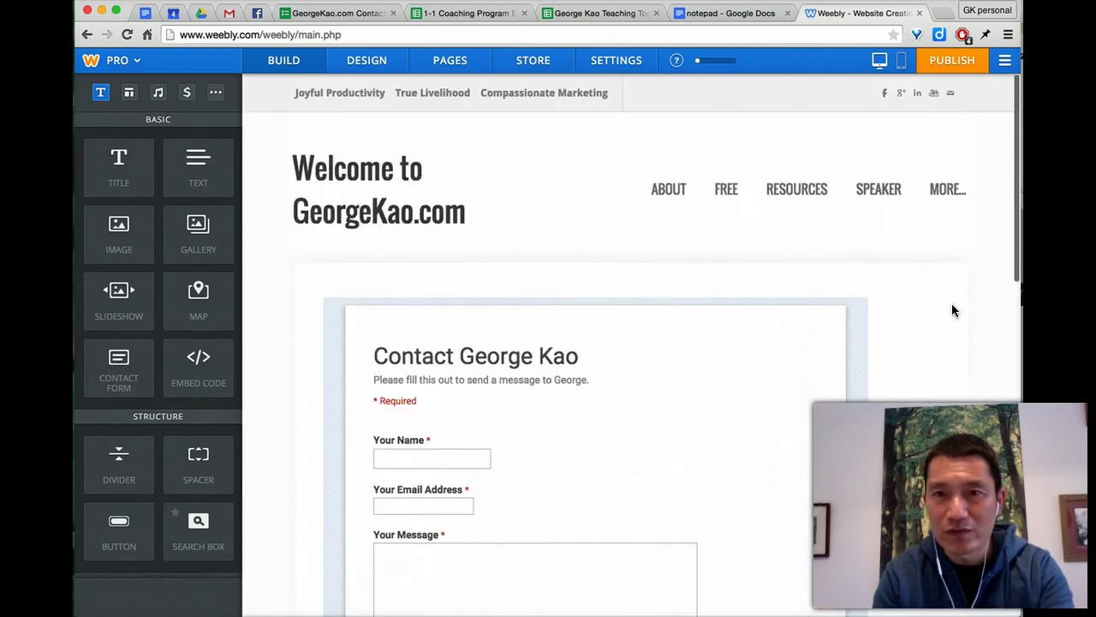
click(949, 62)
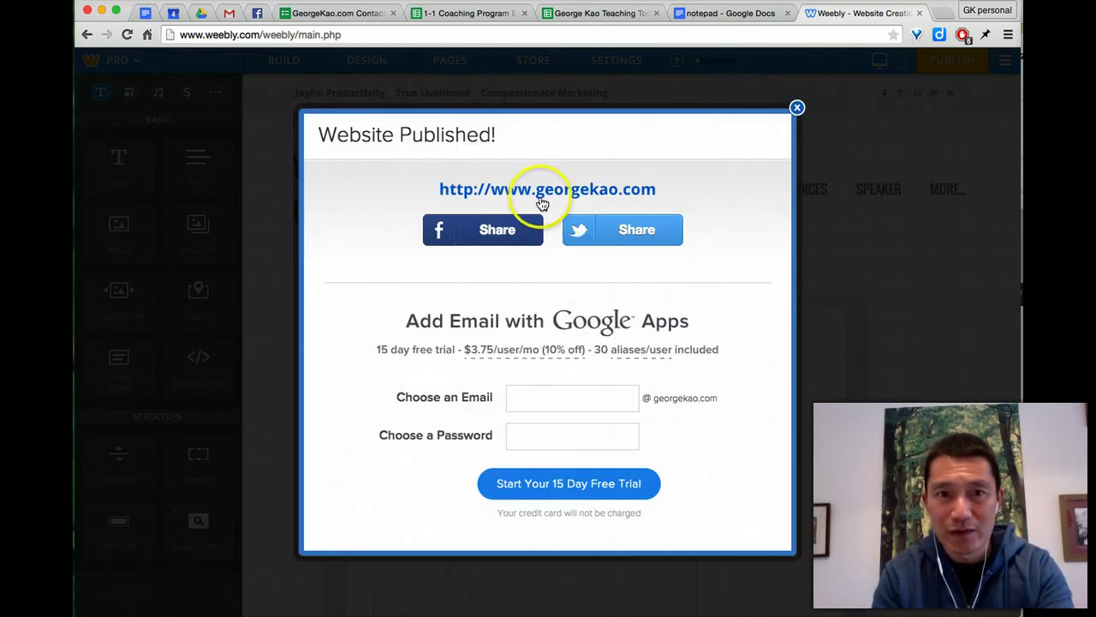
Open the published website and go to its /contactform page
click(541, 203)
click(414, 36)
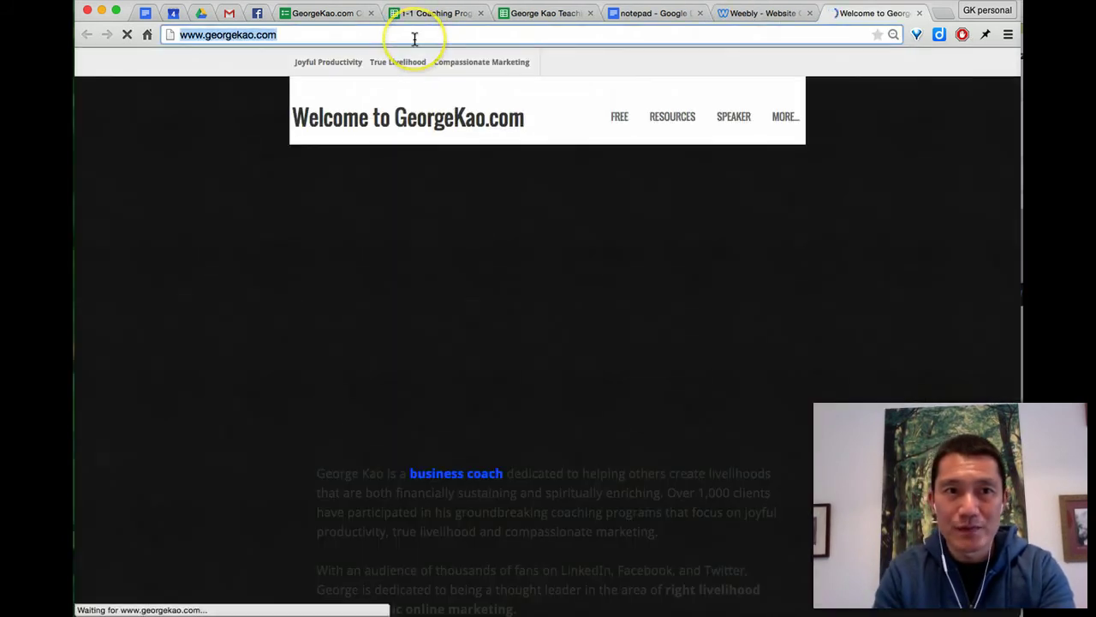
key(Right)
text(/contactform)
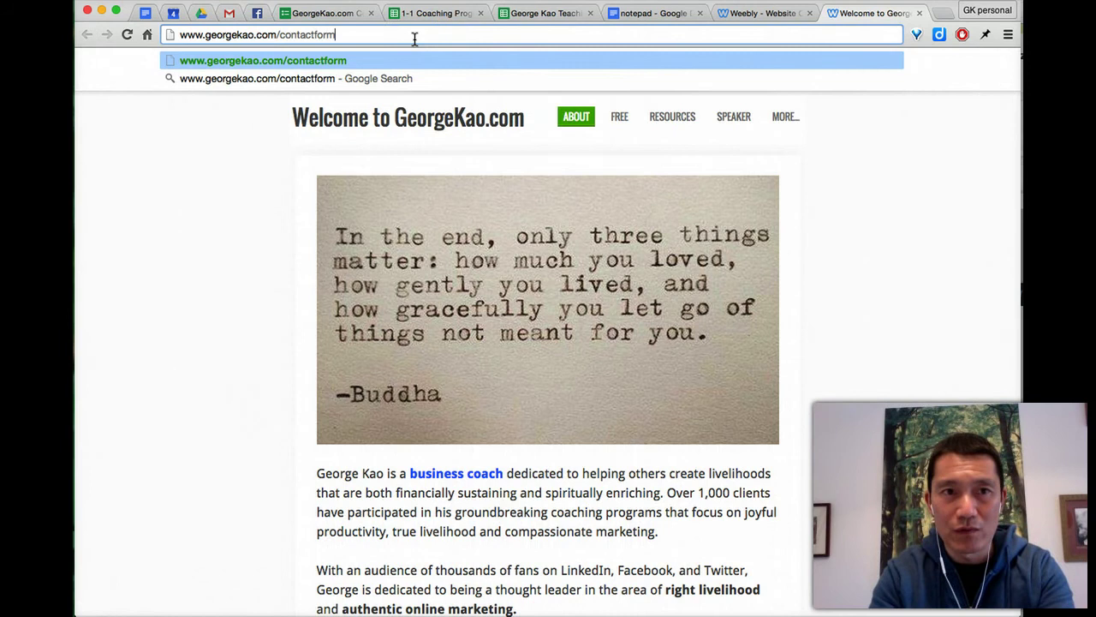
key(Return)
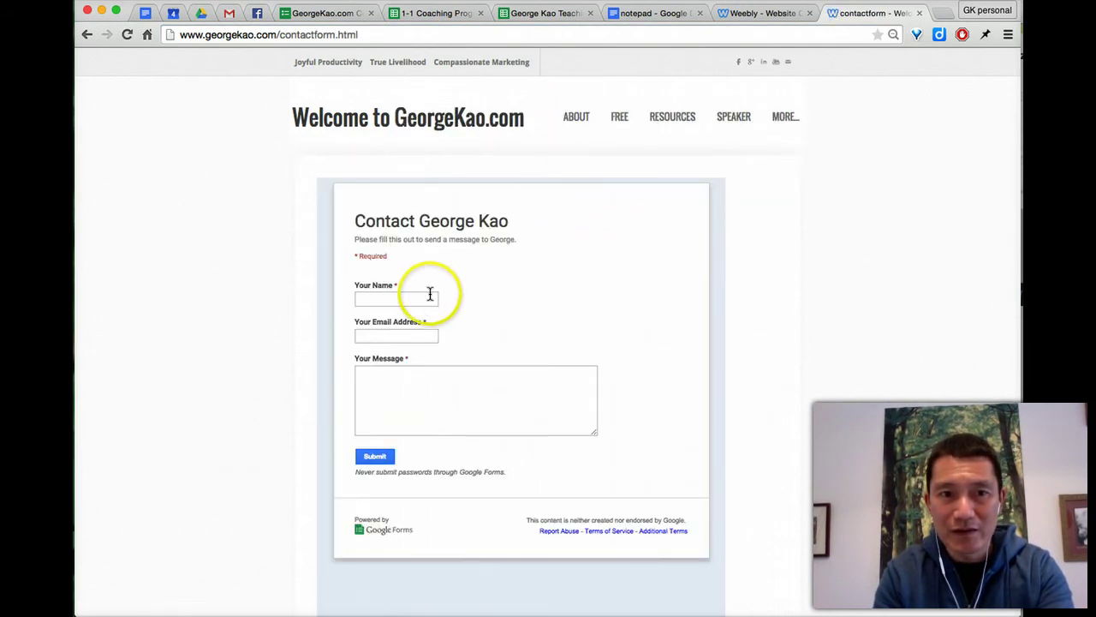
Switch back to the Google Forms editor, close the embed options and open the form's responses spreadsheet
click(323, 17)
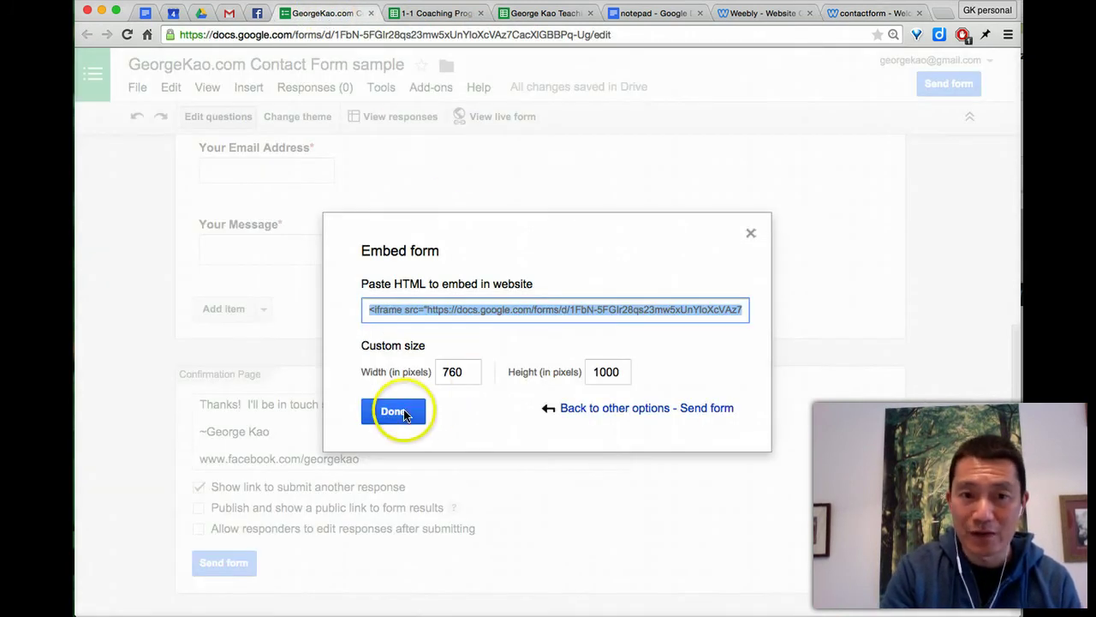
click(394, 412)
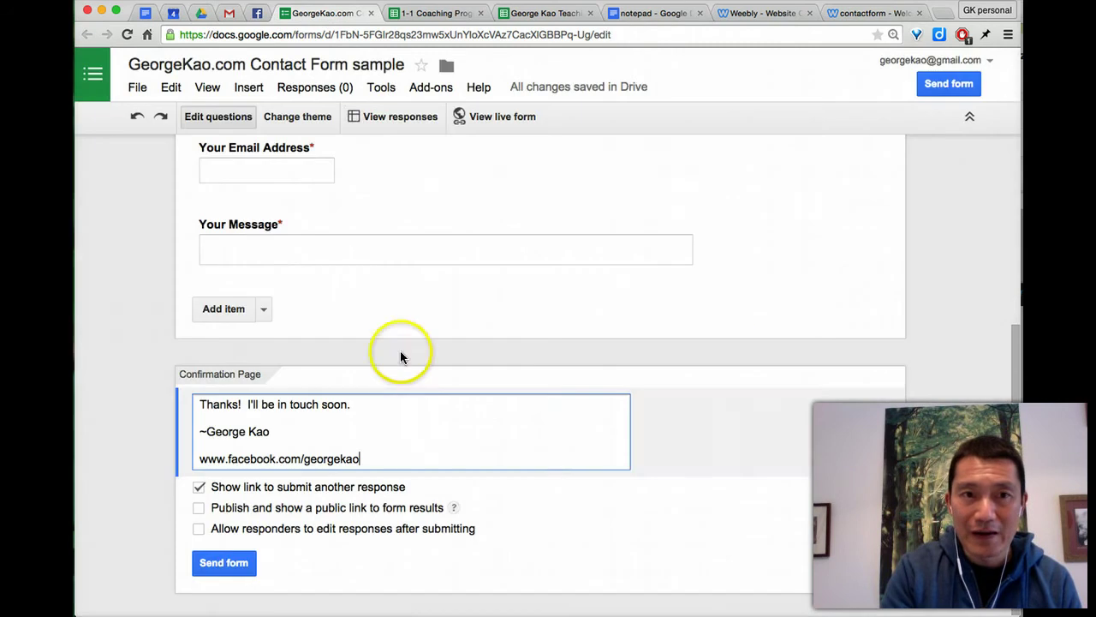
click(381, 88)
click(383, 88)
click(388, 121)
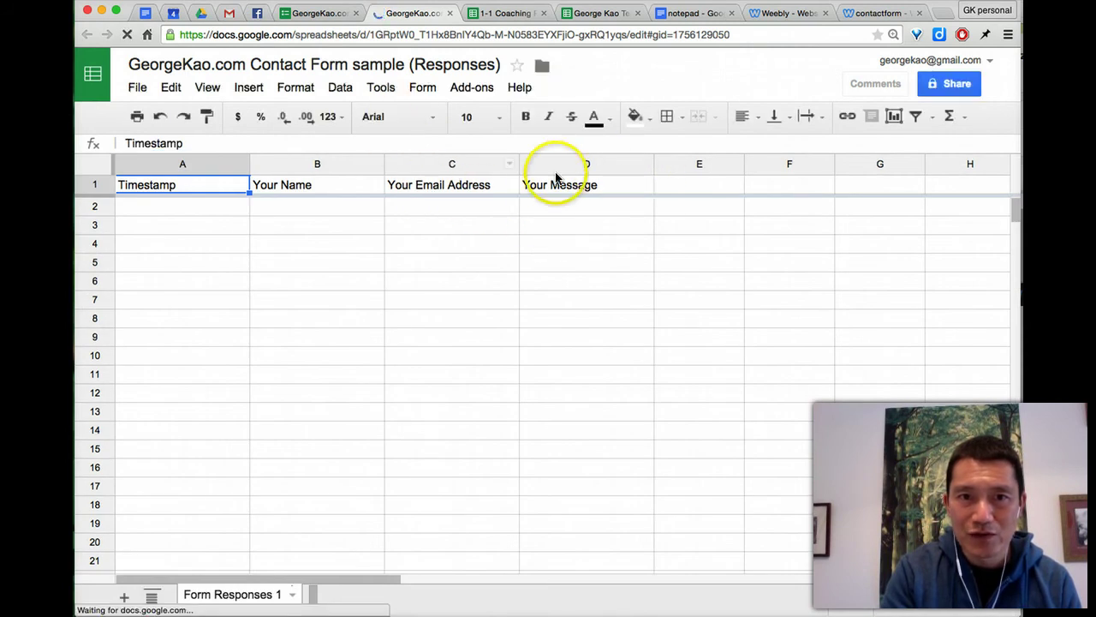
Widen the Your Message column of the responses sheet to about three times its width
click(580, 225)
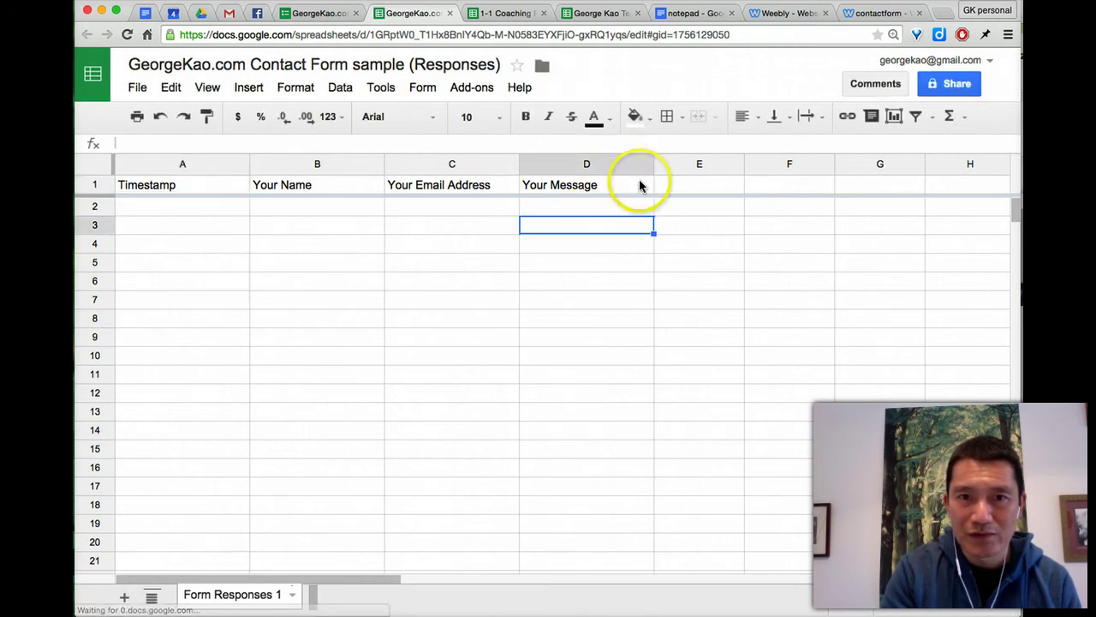
click(599, 210)
drag(653, 163, 915, 174)
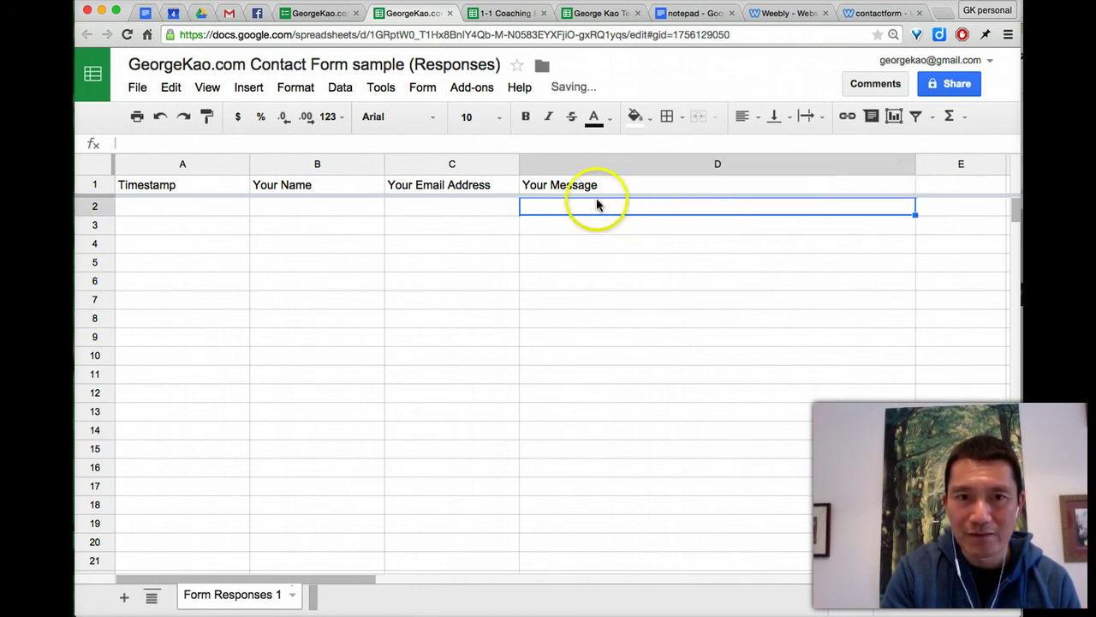
Add a notification rule to the responses sheet that sends an email right away when a user submits a form
click(381, 91)
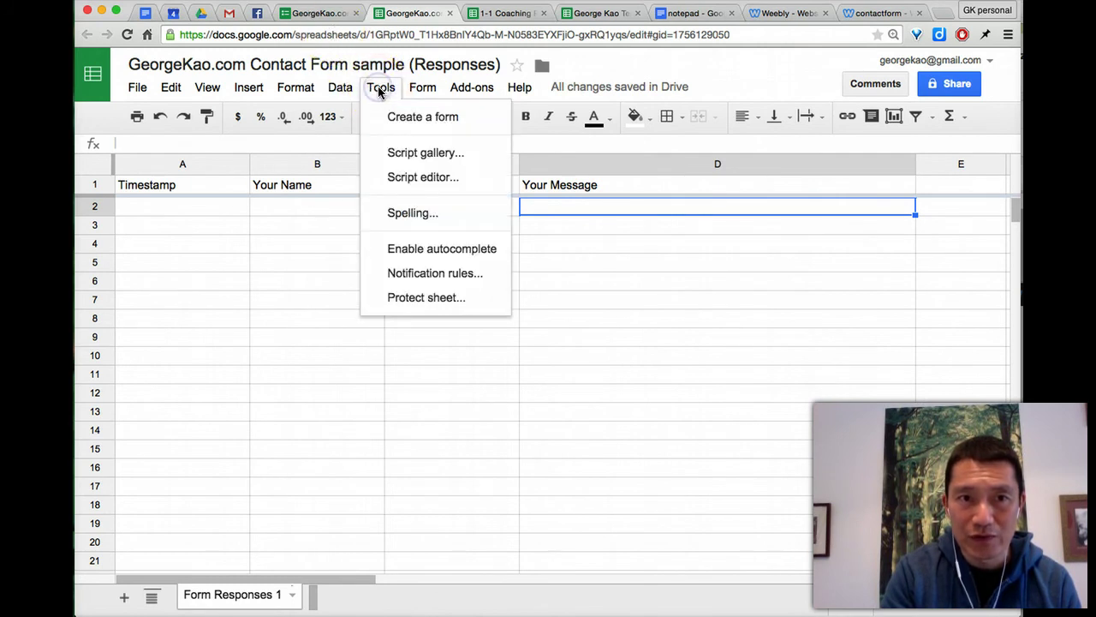
click(411, 272)
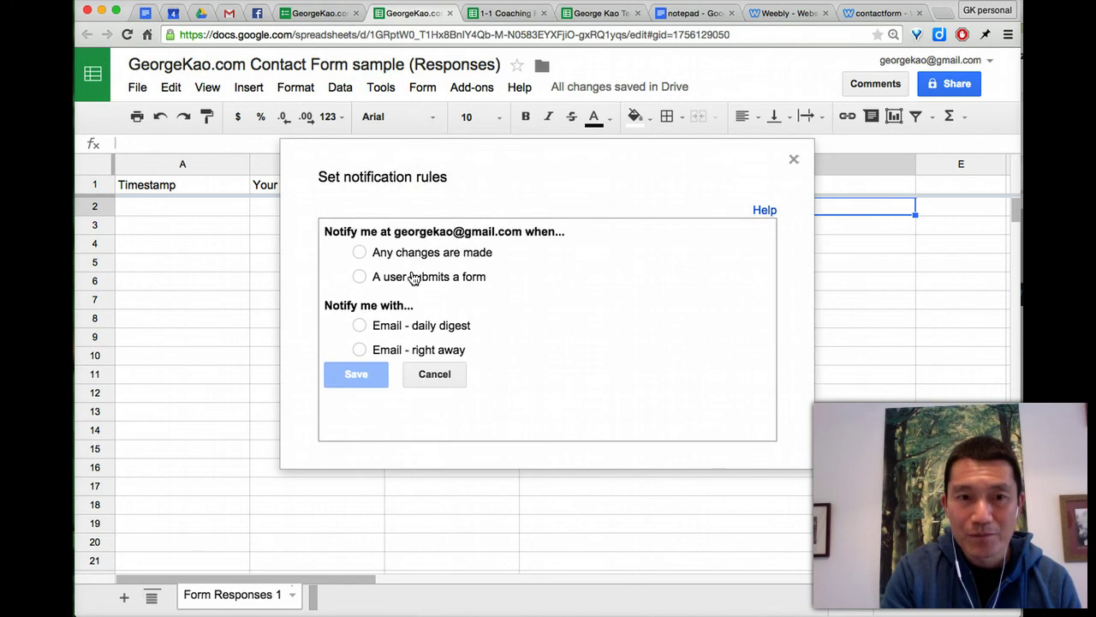
click(358, 279)
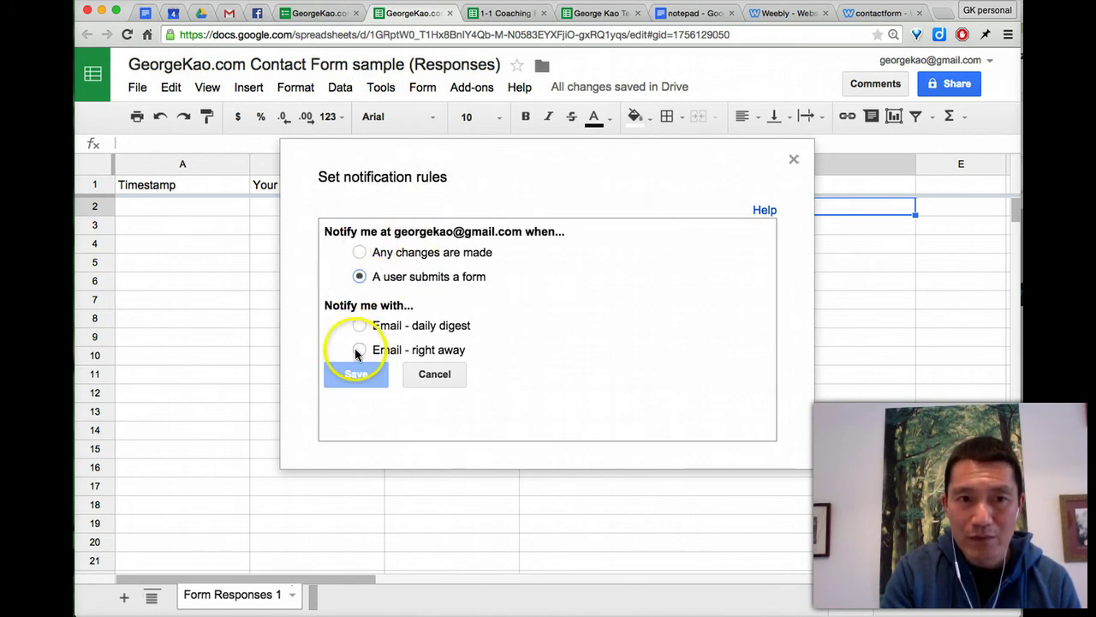
click(419, 352)
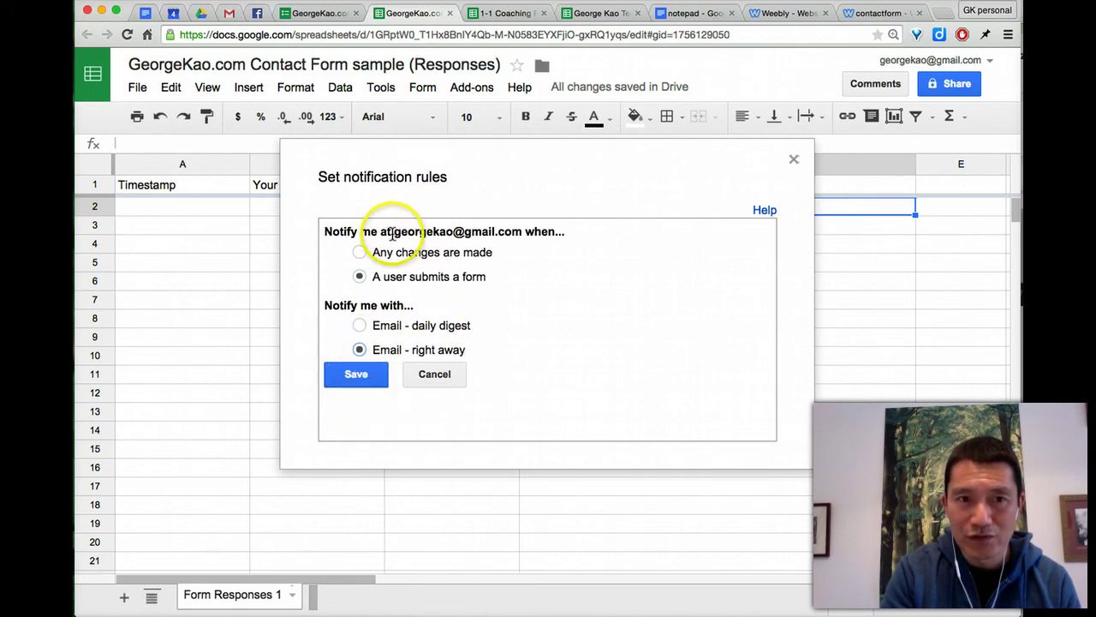
drag(392, 235, 474, 236)
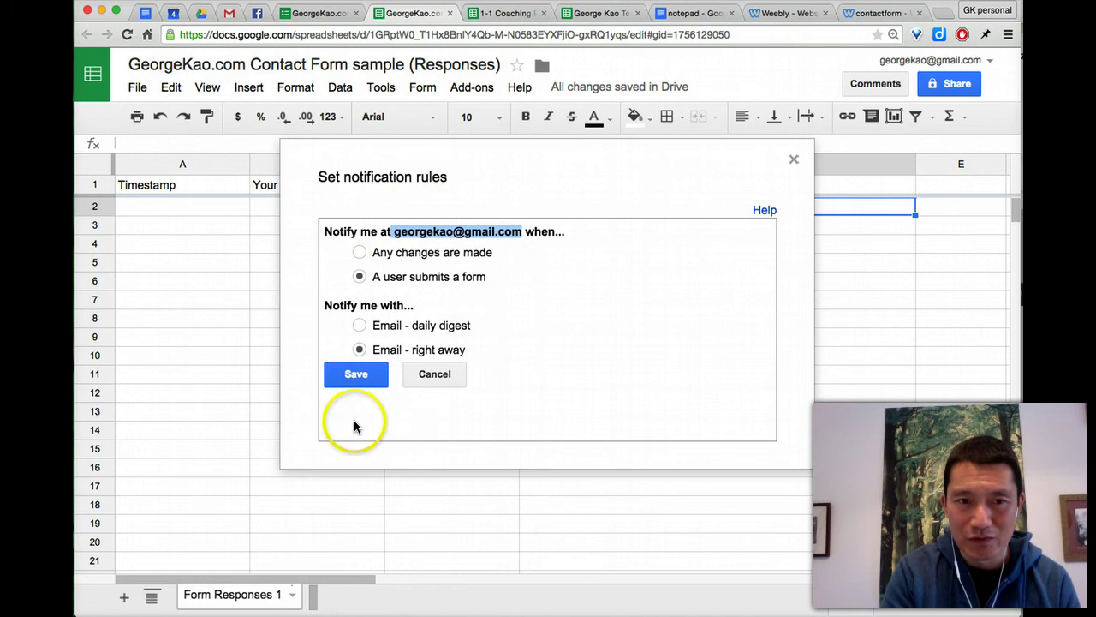
click(357, 377)
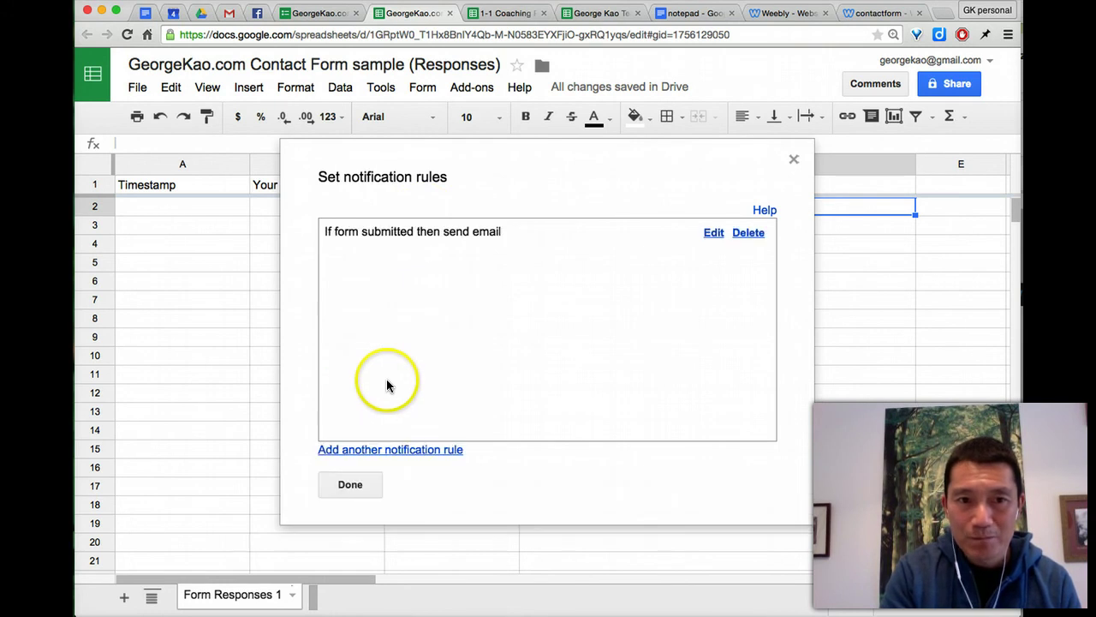
click(351, 486)
click(503, 254)
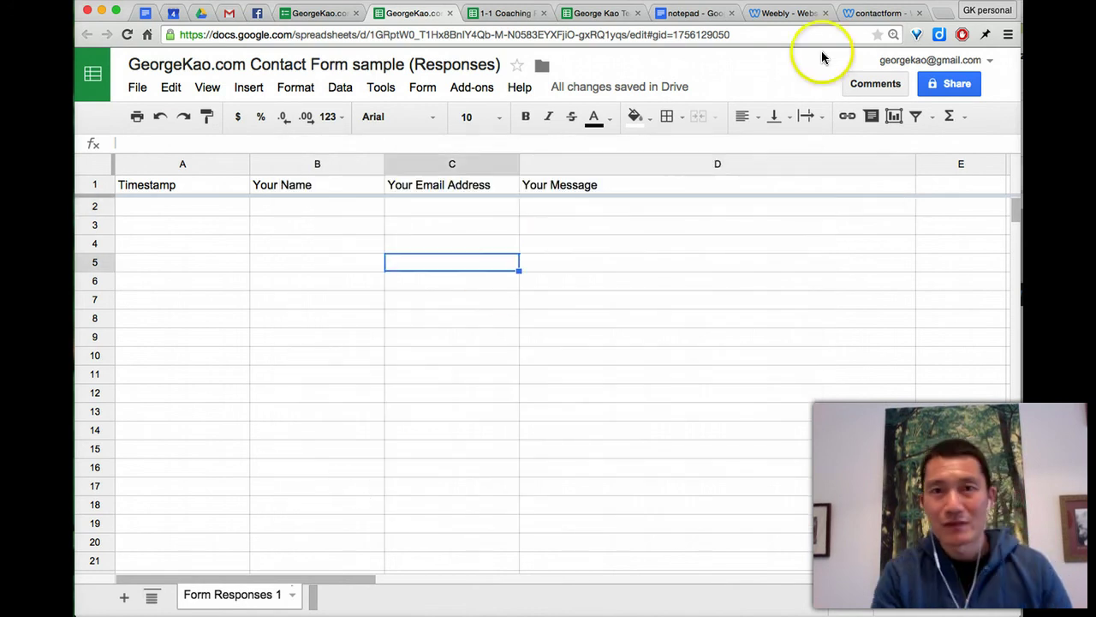
Switch to the live contact form page and fill in the name and email address for a test submission
click(880, 14)
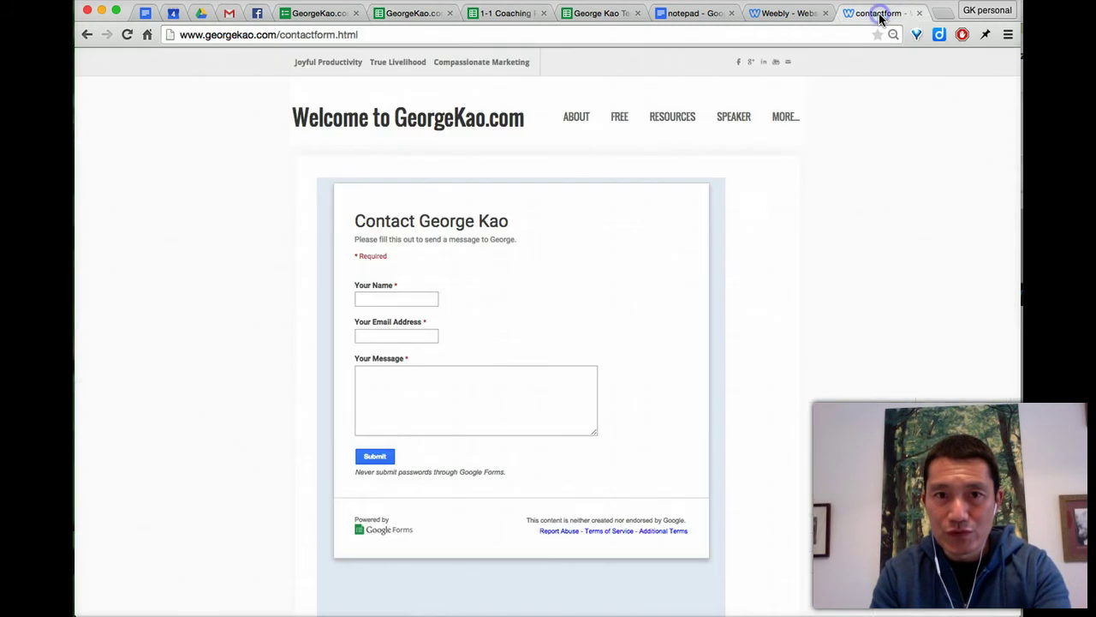
click(388, 296)
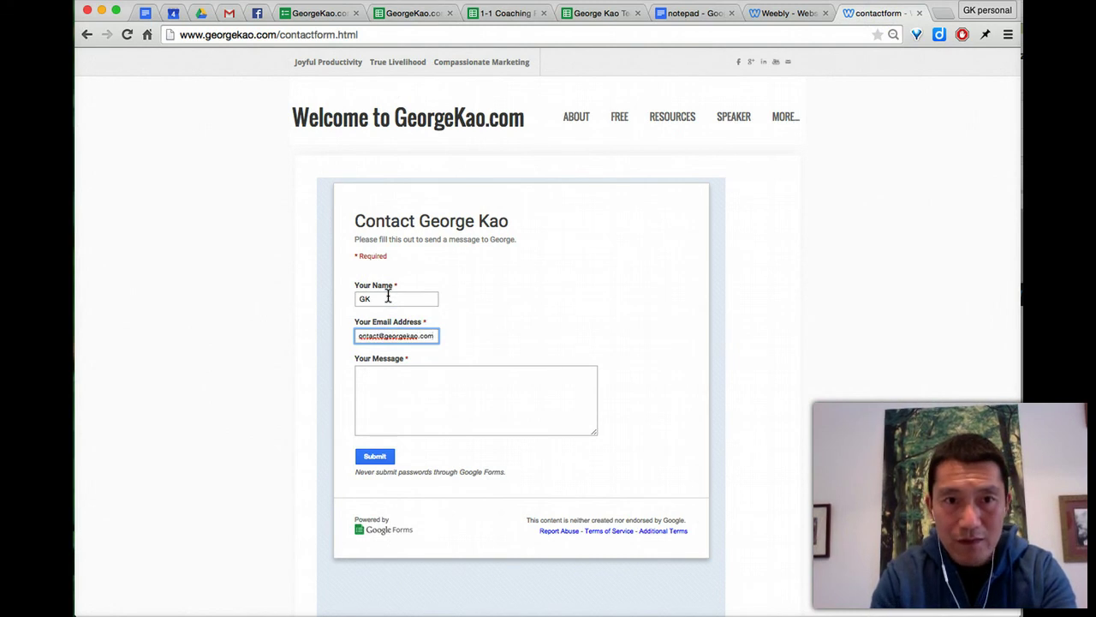
click(657, 274)
Enter a test message starting with "Hello! This is a great form." and submit the contact form
key(super+equal)
key(super+equal)
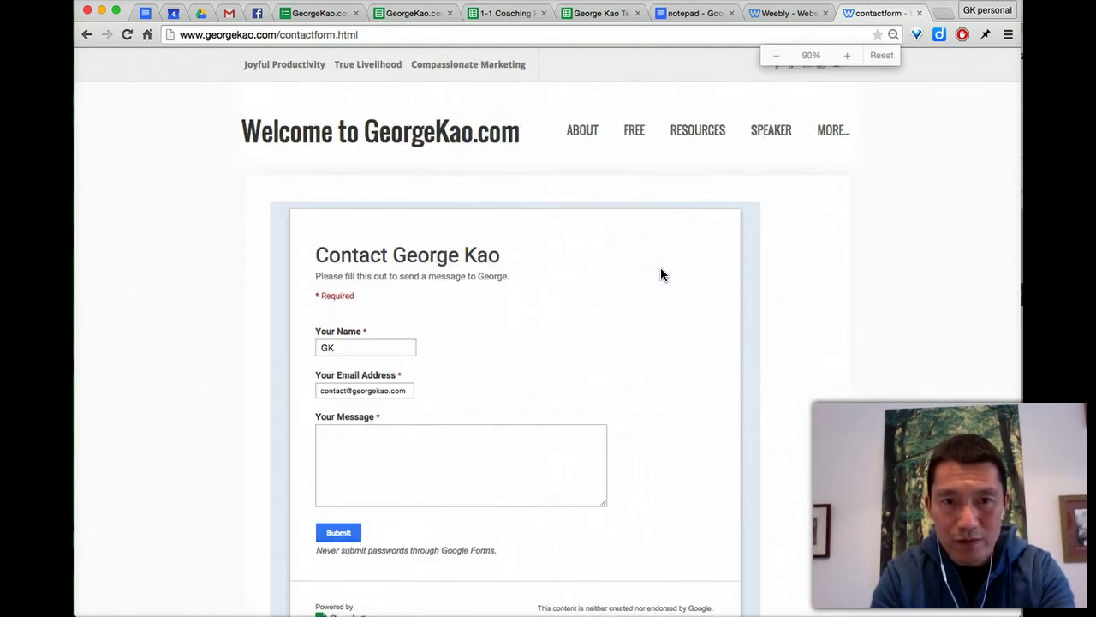
key(super+equal)
click(600, 286)
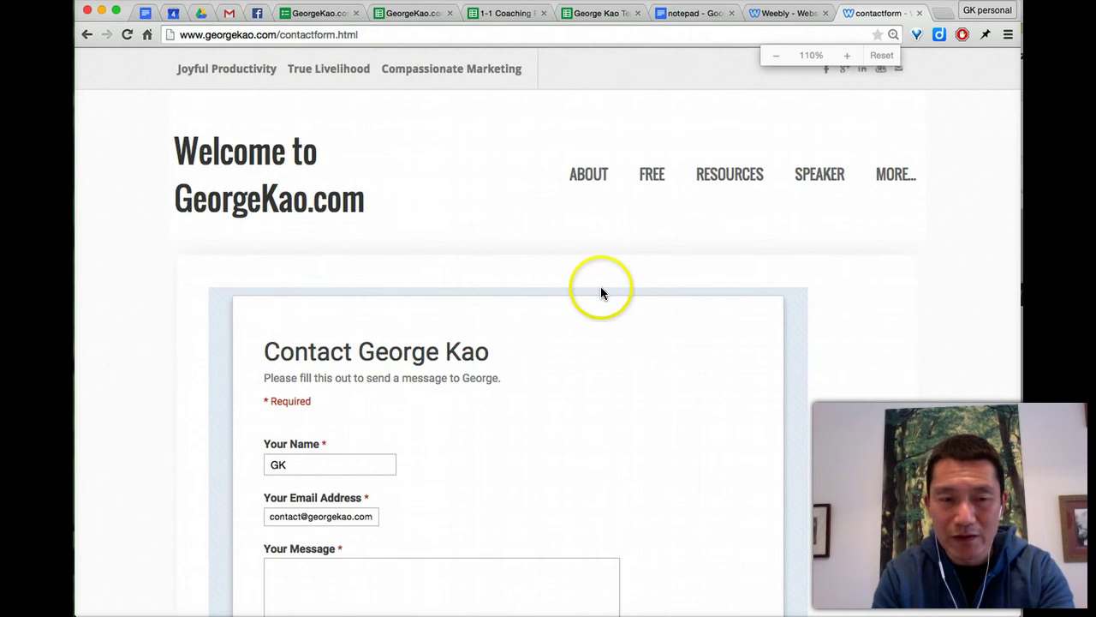
scroll(601, 286, down, 3)
click(405, 350)
click(374, 423)
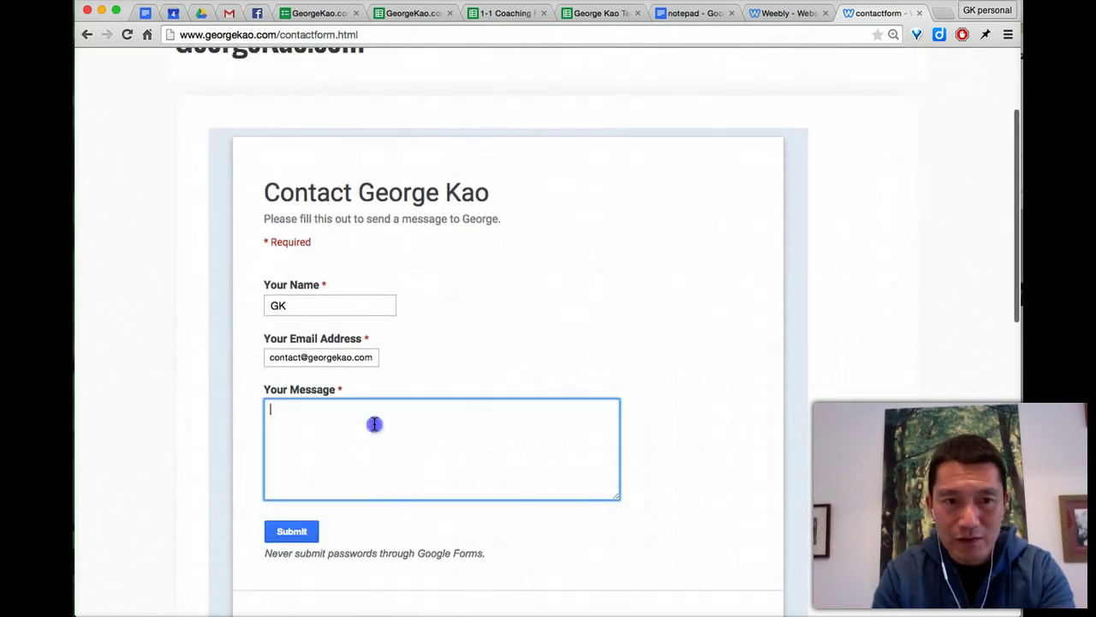
text(Hello!)
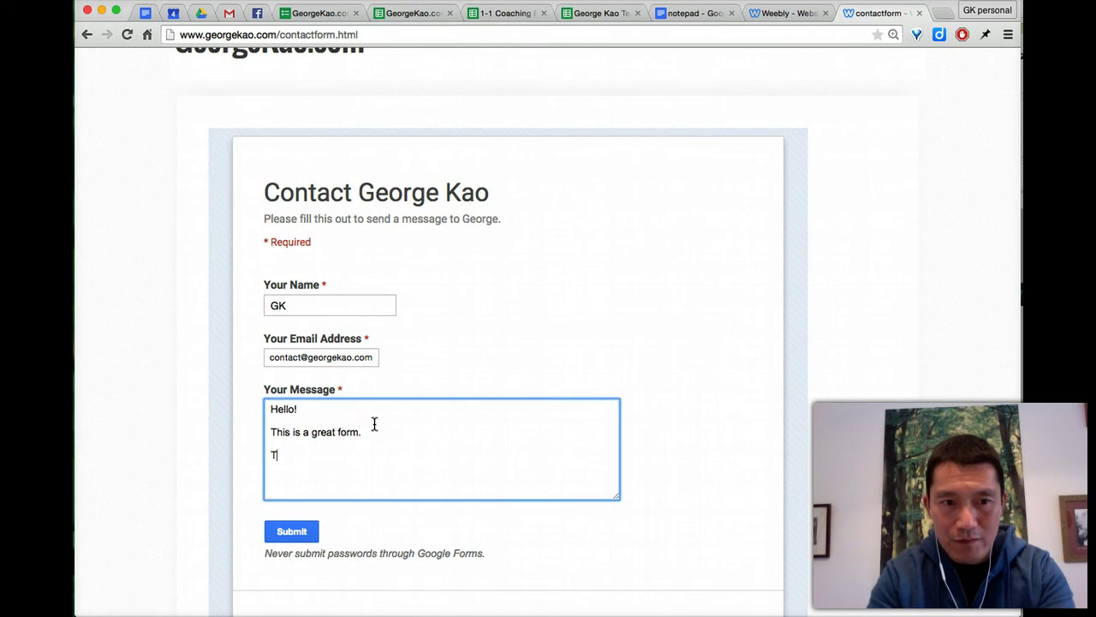
click(290, 530)
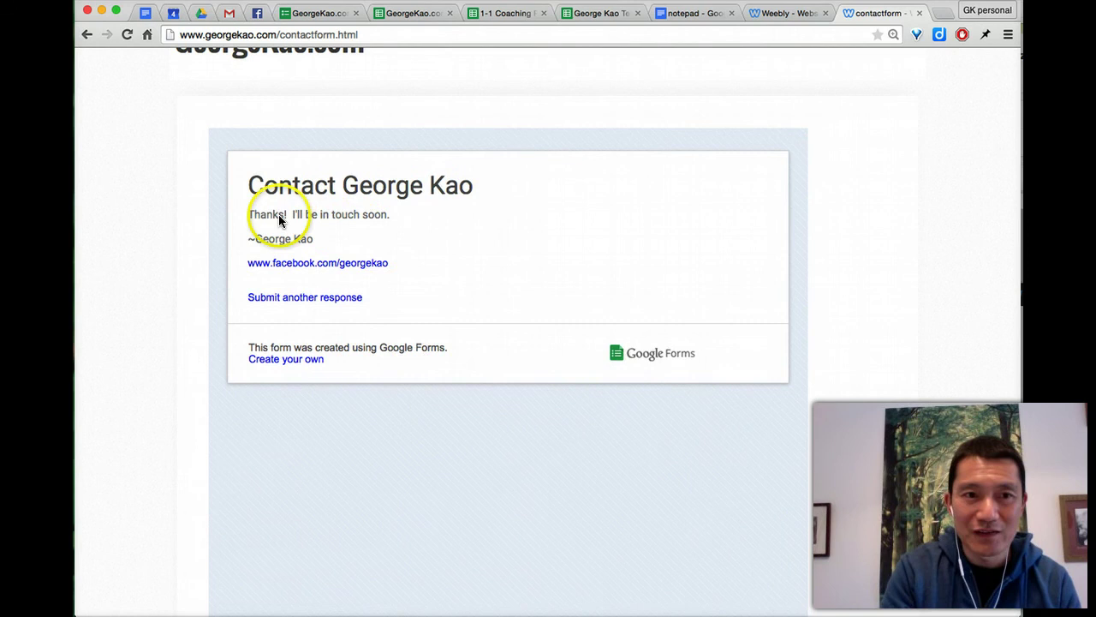
Compare the live confirmation message with the form's Confirmation Page settings and turn off "Show link to submit another response"
click(318, 13)
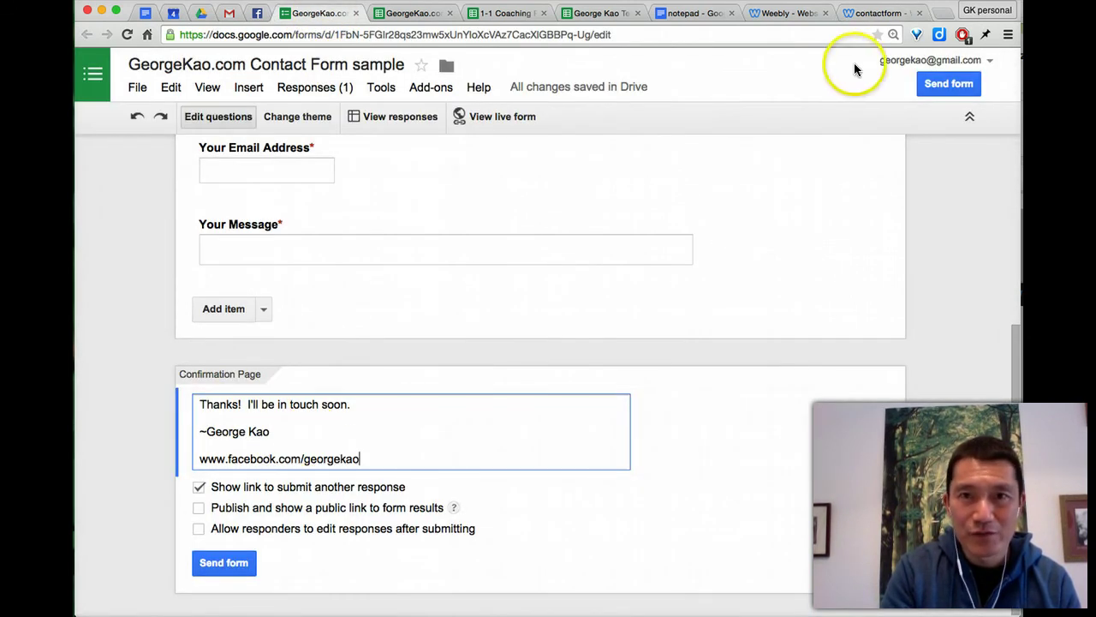
click(875, 13)
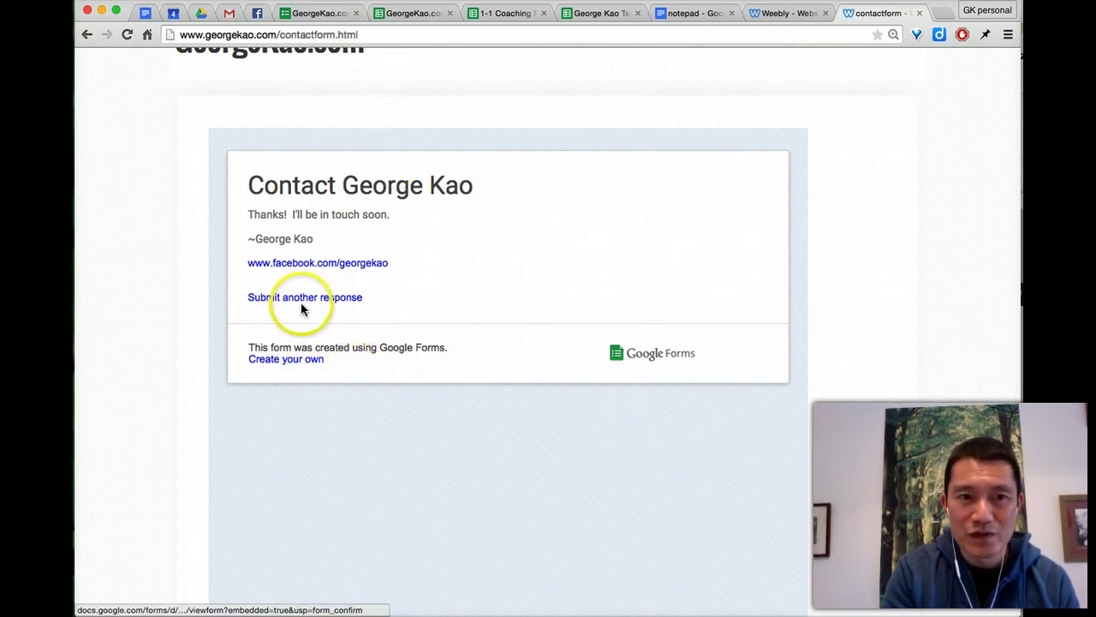
click(317, 13)
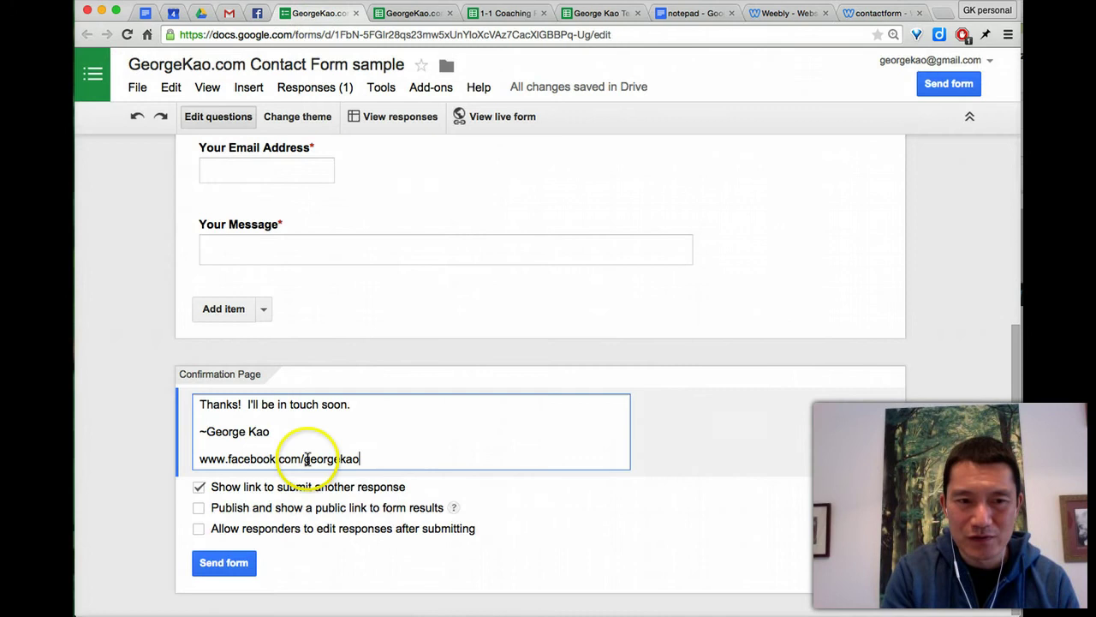
click(198, 488)
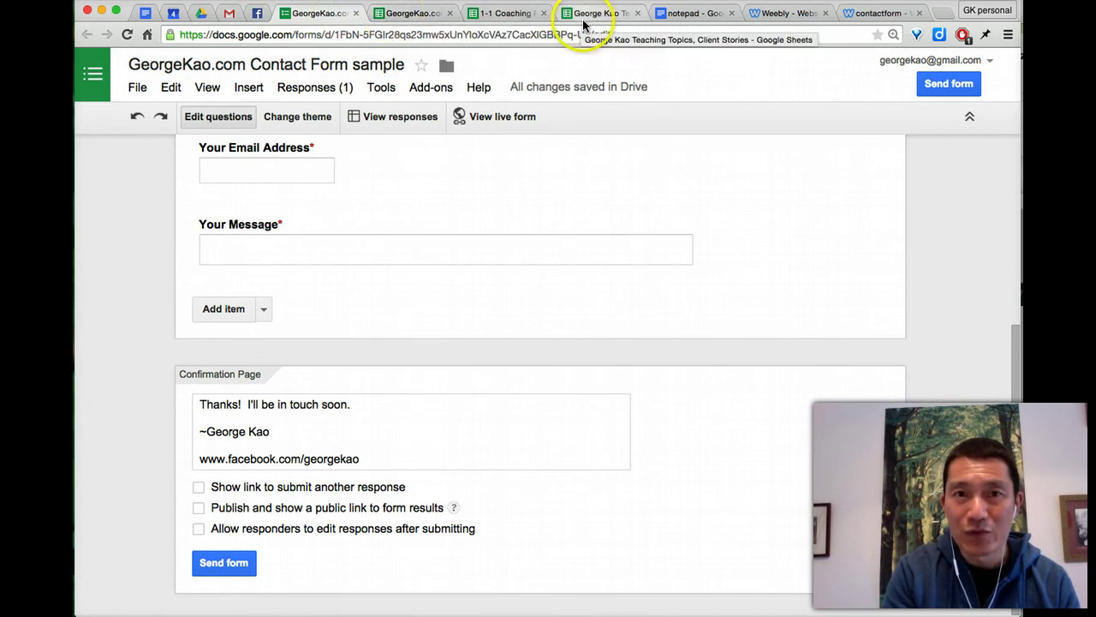
Check the test submission's message in the contact form's responses sheet
click(404, 14)
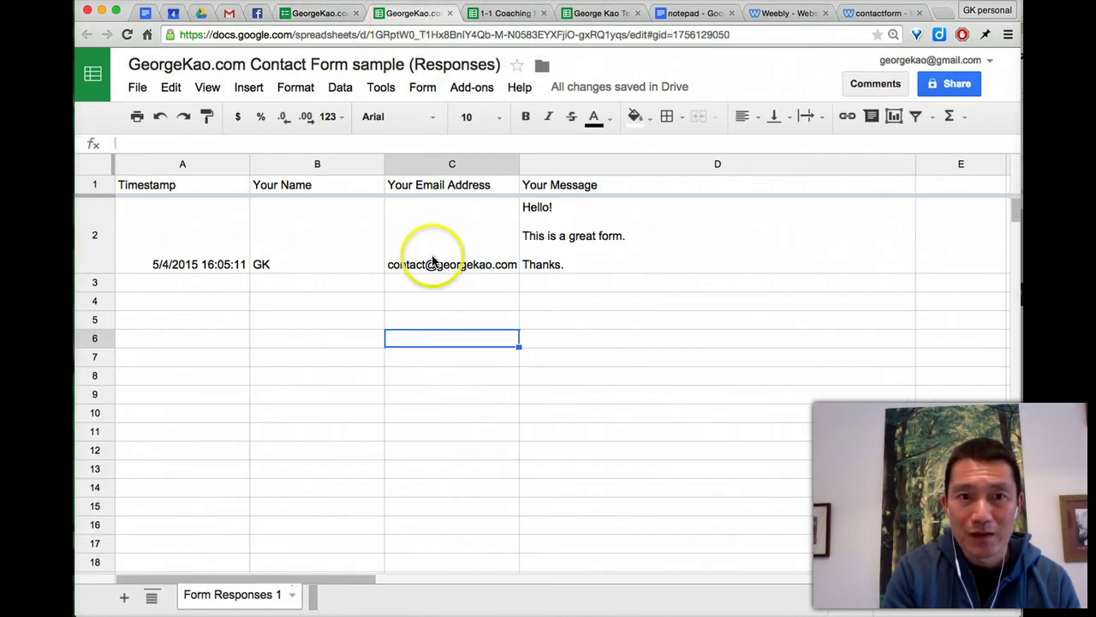
click(579, 239)
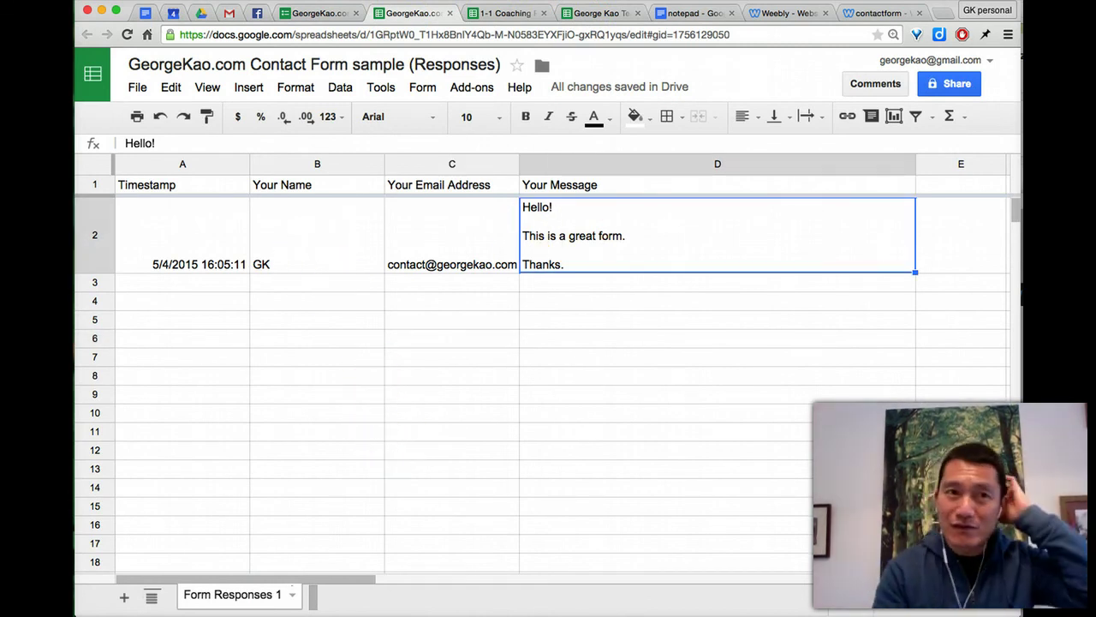
Return to the contact form editor and review its questions and the item types that can be added below Your Message
click(308, 15)
click(507, 320)
scroll(507, 320, up, 5)
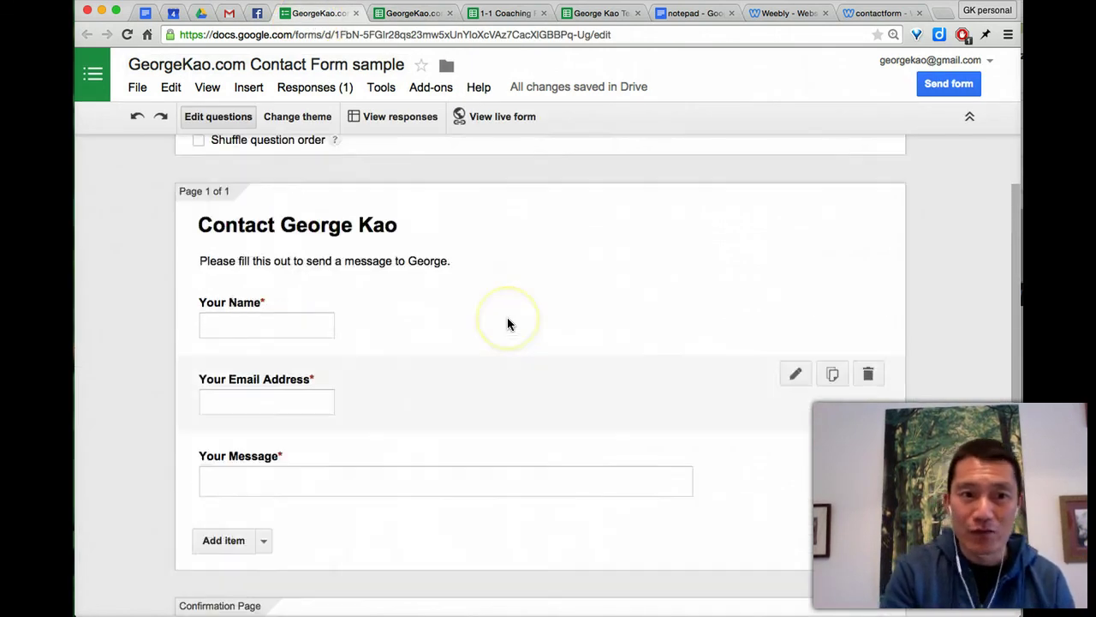
scroll(507, 323, up, 1)
scroll(507, 323, down, 4)
scroll(507, 324, up, 2)
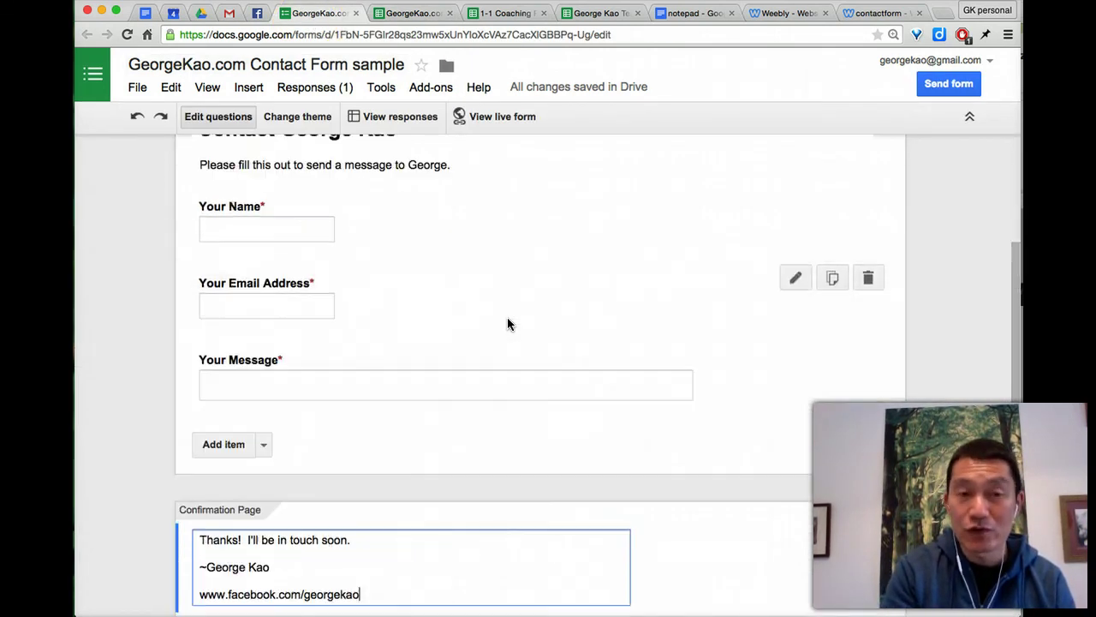
scroll(507, 324, up, 1)
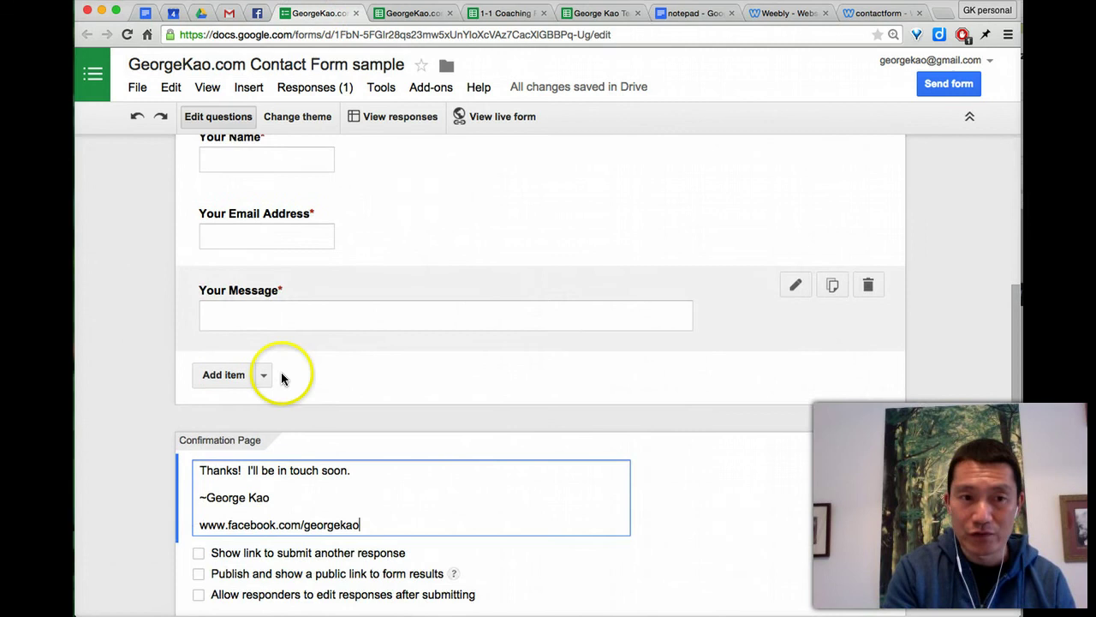
click(263, 374)
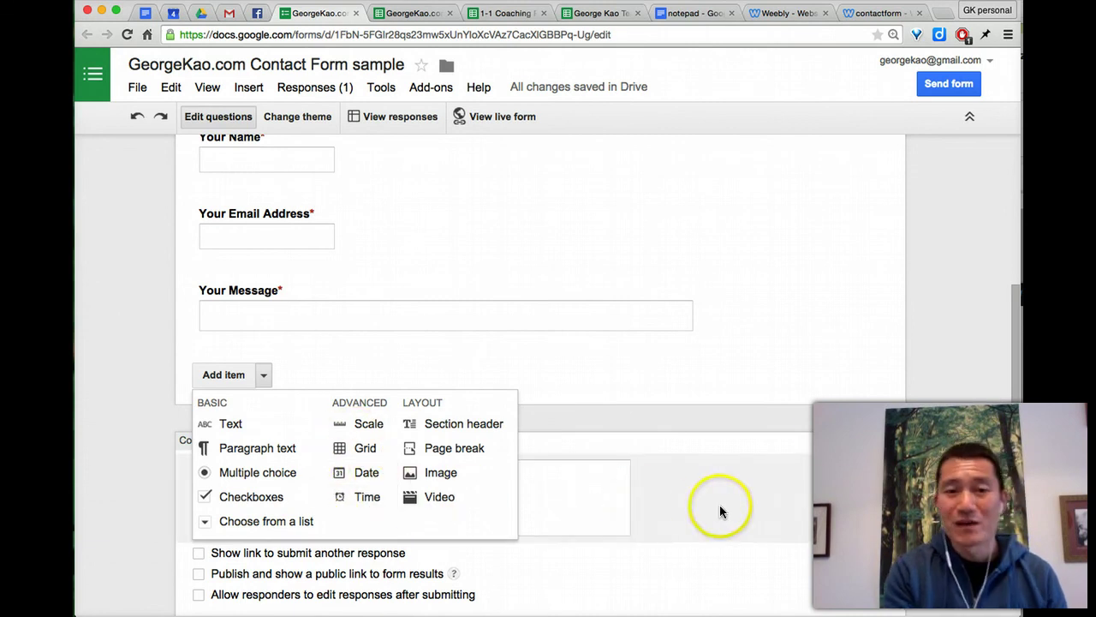
click(942, 393)
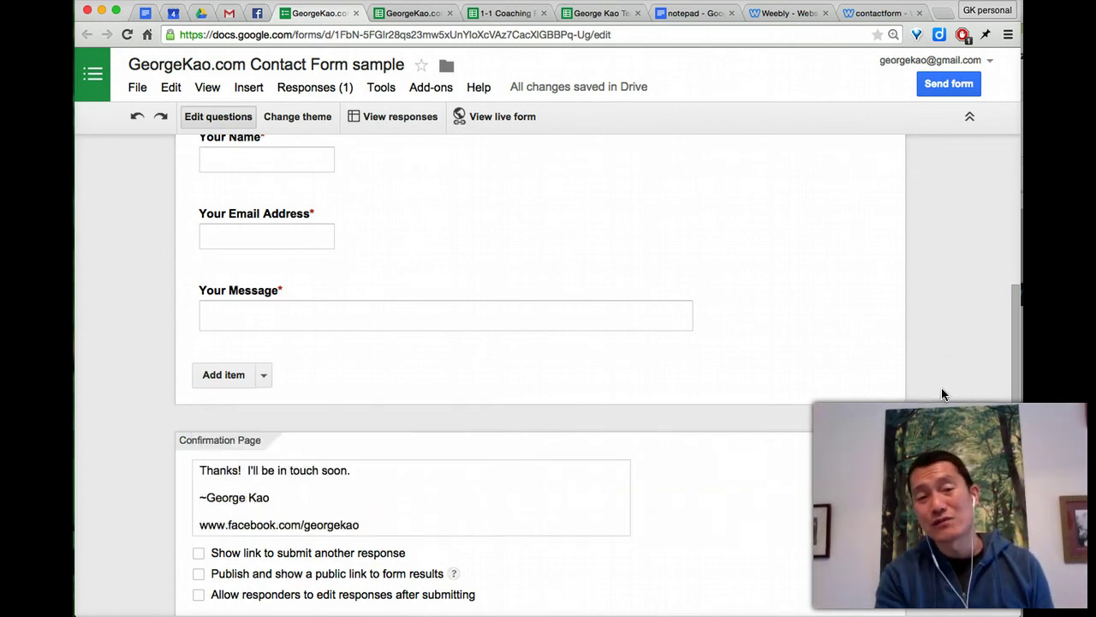